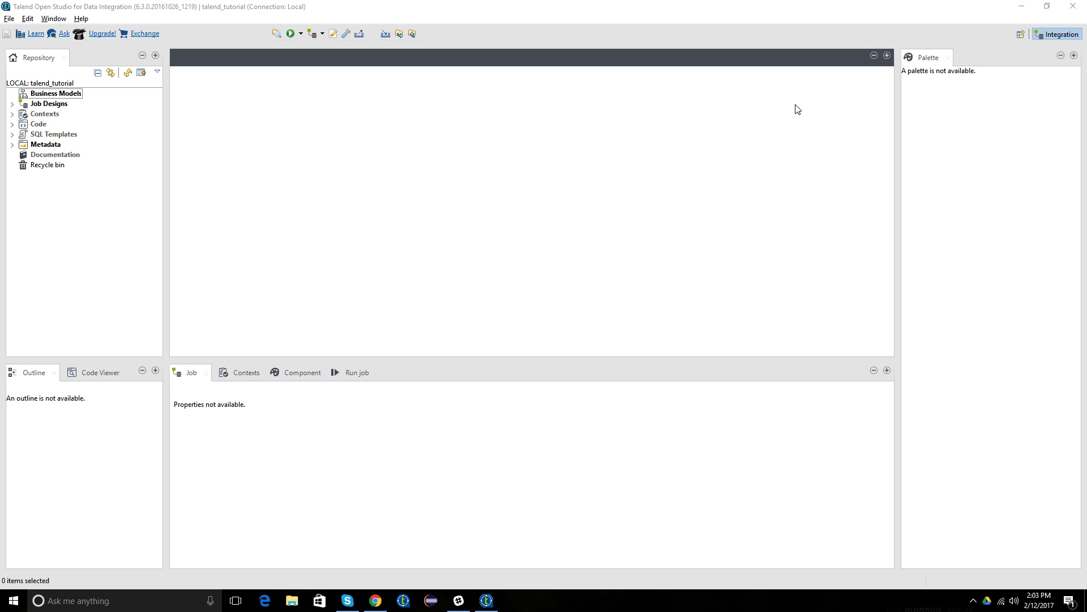
# - Open the readFromDB job from the tutorial folder and search the component palette for "hash"
pyautogui.doubleClick(32, 105)
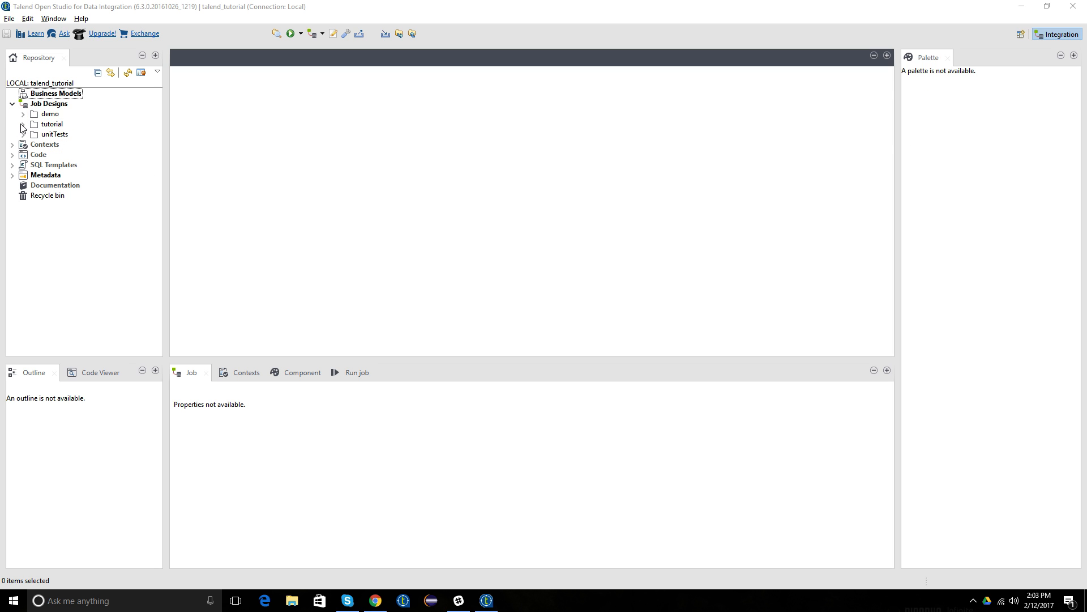
pyautogui.click(23, 124)
pyautogui.click(63, 145)
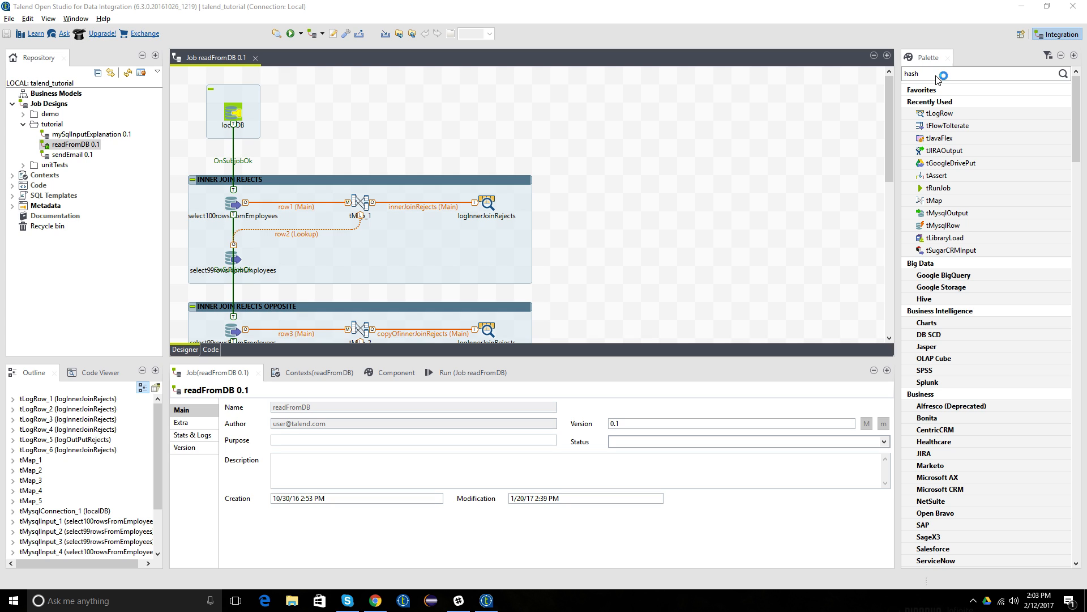
pyautogui.press('Return')
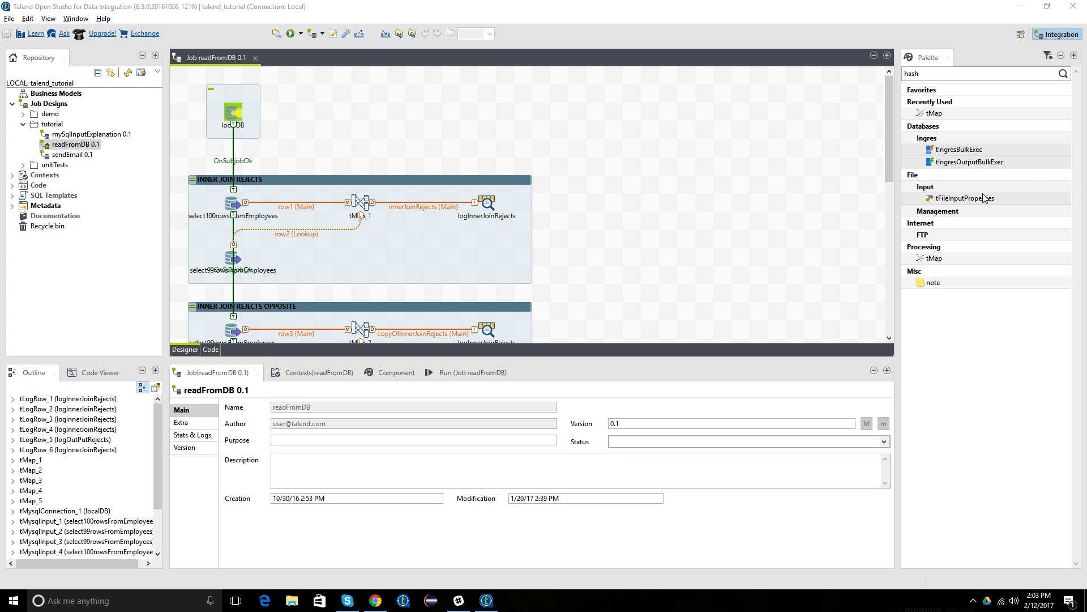
pyautogui.click(521, 245)
# - Open the project properties and show the Designer's Palette Settings
pyautogui.click(9, 18)
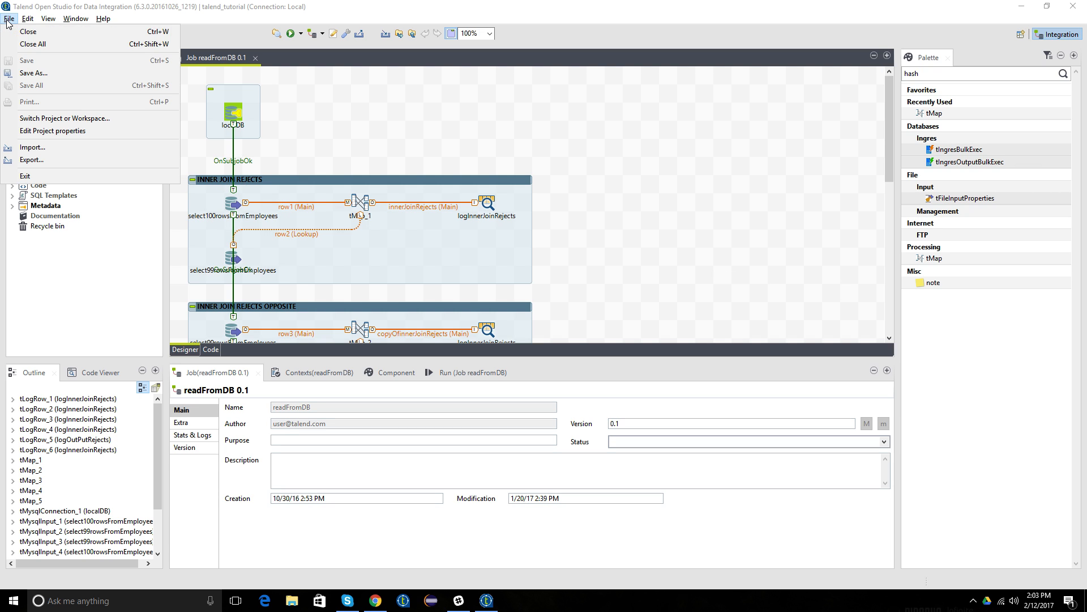
pyautogui.click(52, 131)
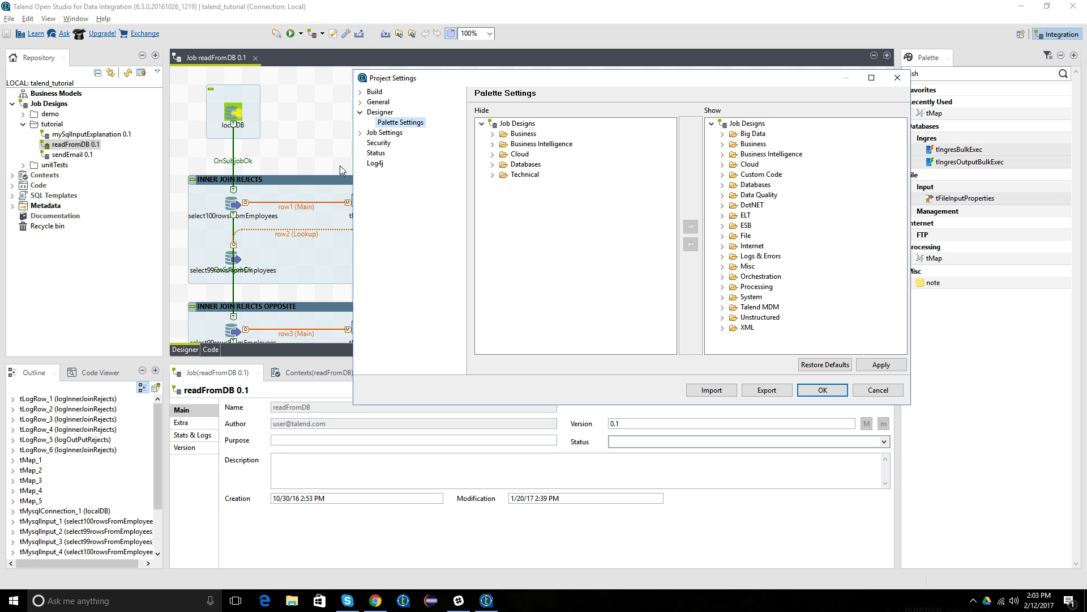
pyautogui.moveTo(417, 83); pyautogui.dragTo(324, 132)
pyautogui.click(287, 162)
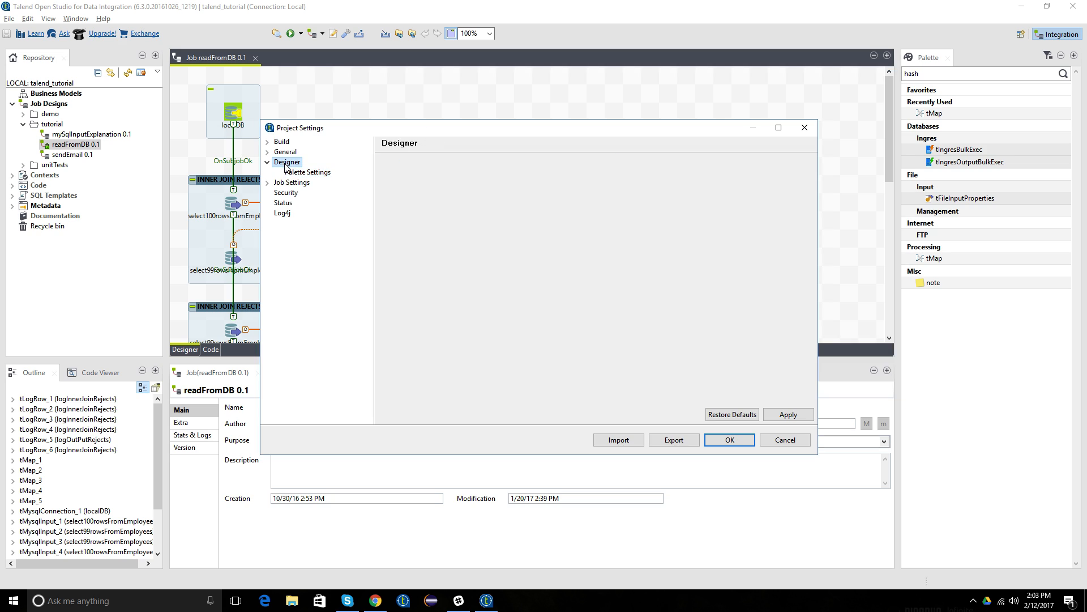
pyautogui.click(310, 173)
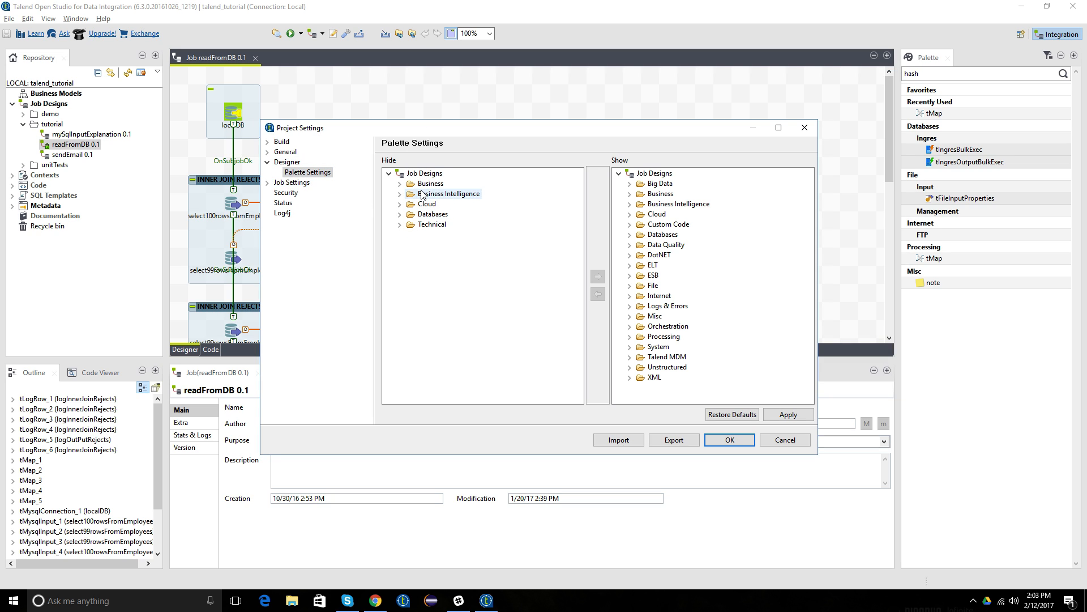
# - Expand the hidden component categories Business, Business Intelligence, Cloud, Databases and Technical
pyautogui.click(400, 184)
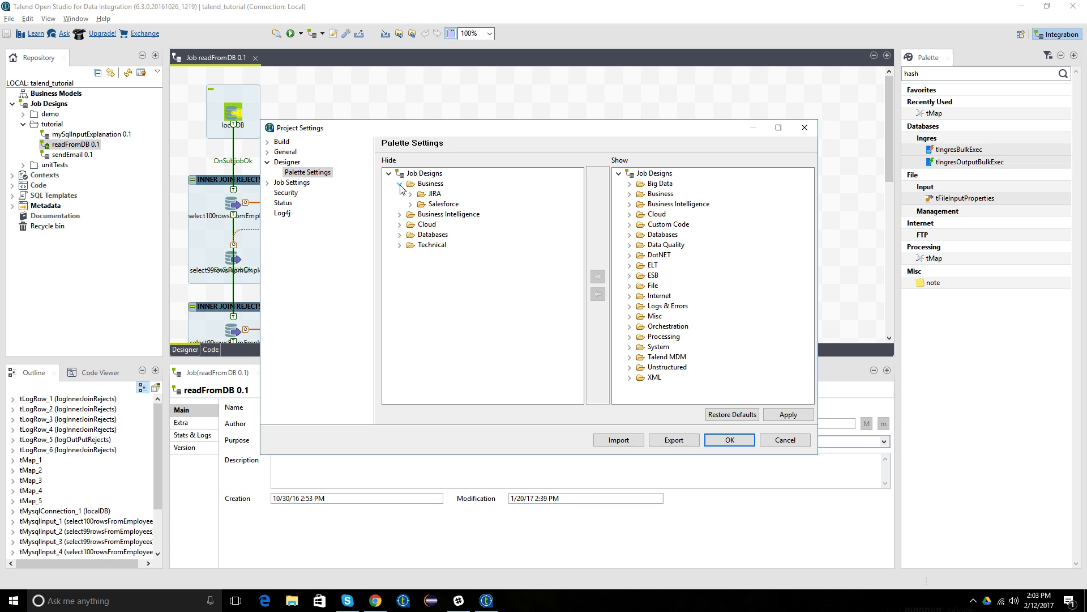
pyautogui.click(399, 214)
pyautogui.click(399, 235)
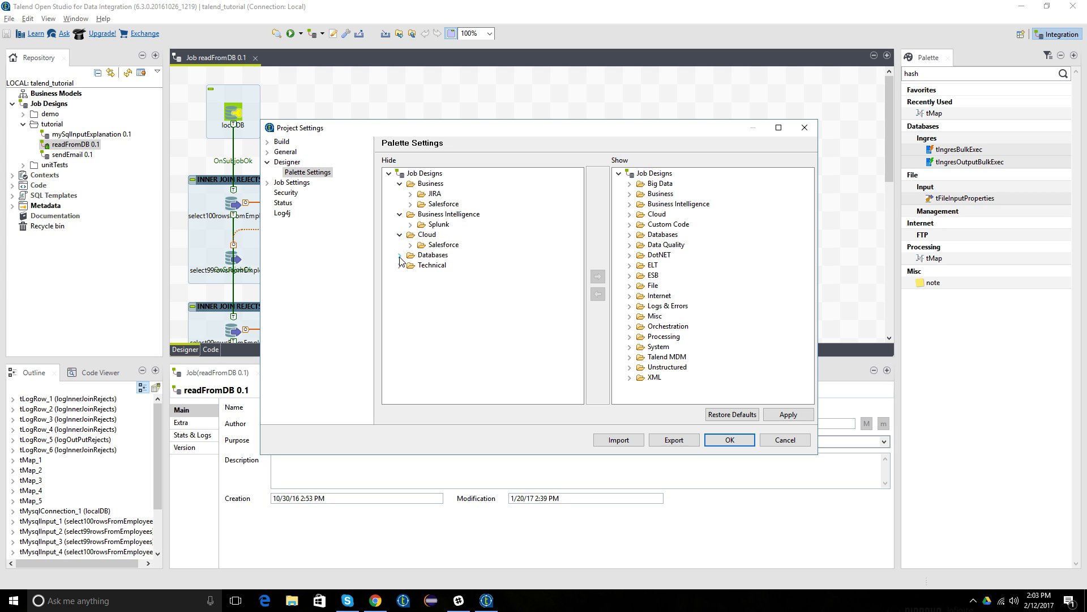
pyautogui.click(400, 255)
pyautogui.click(400, 286)
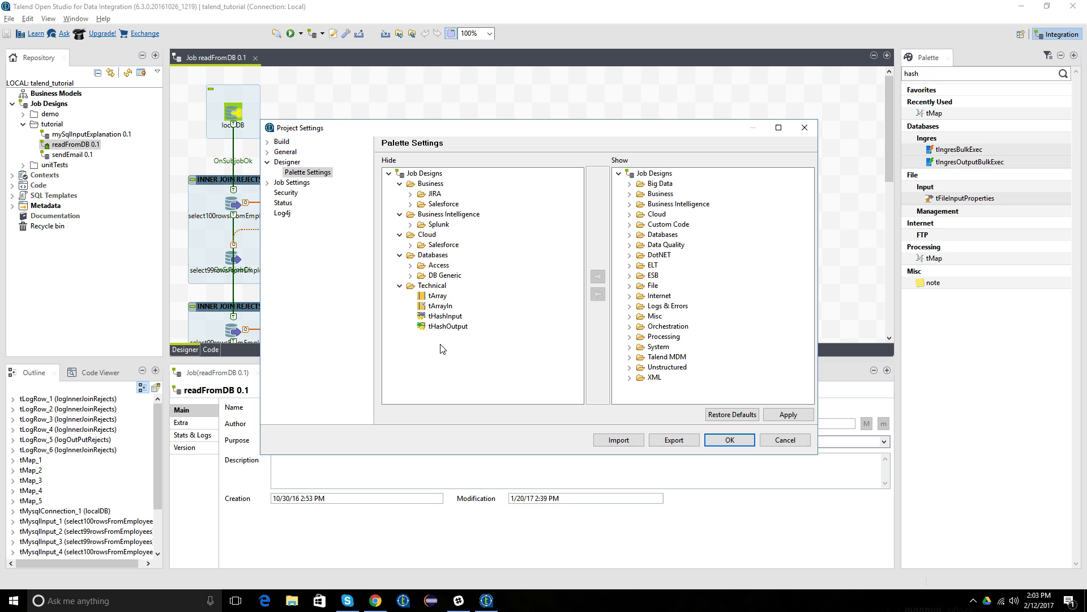
# - Move tHashInput and tHashOutput from the hidden Technical components to the shown ones and apply the palette settings
pyautogui.click(450, 327)
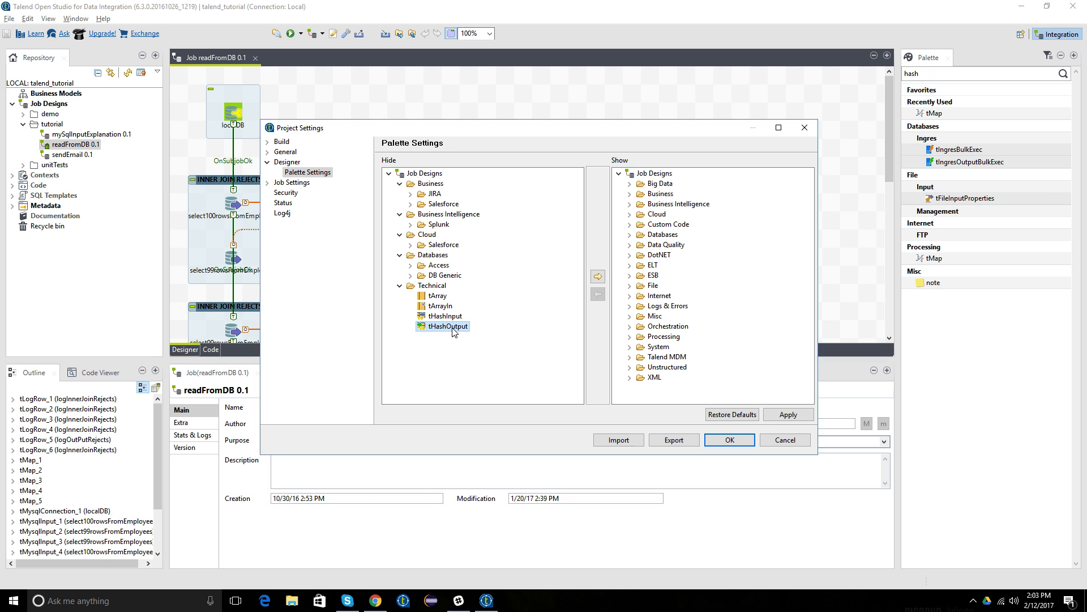
pyautogui.click(438, 295)
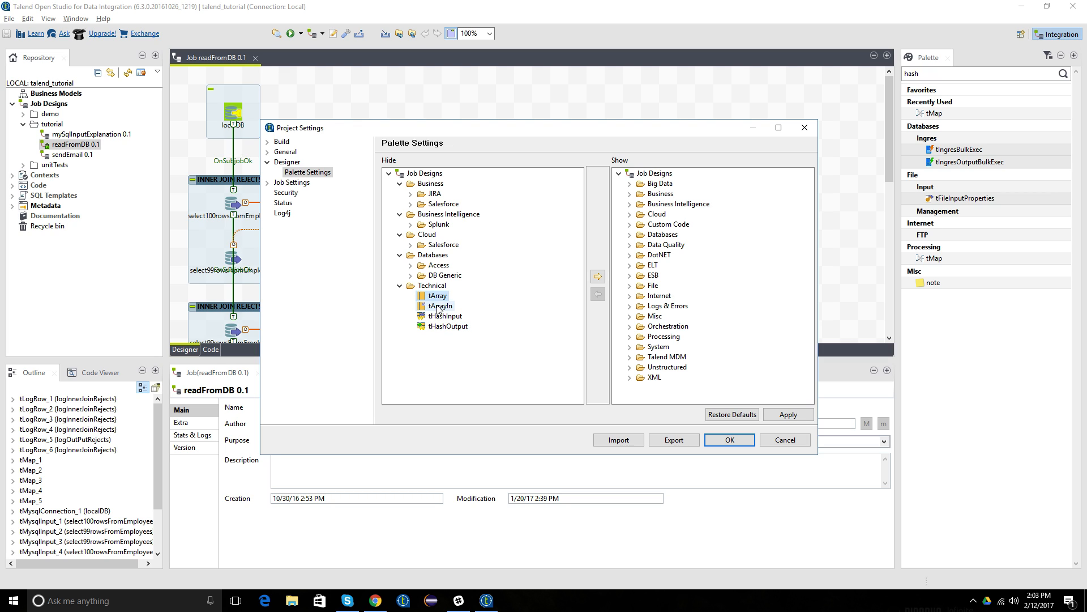
pyautogui.click(441, 307)
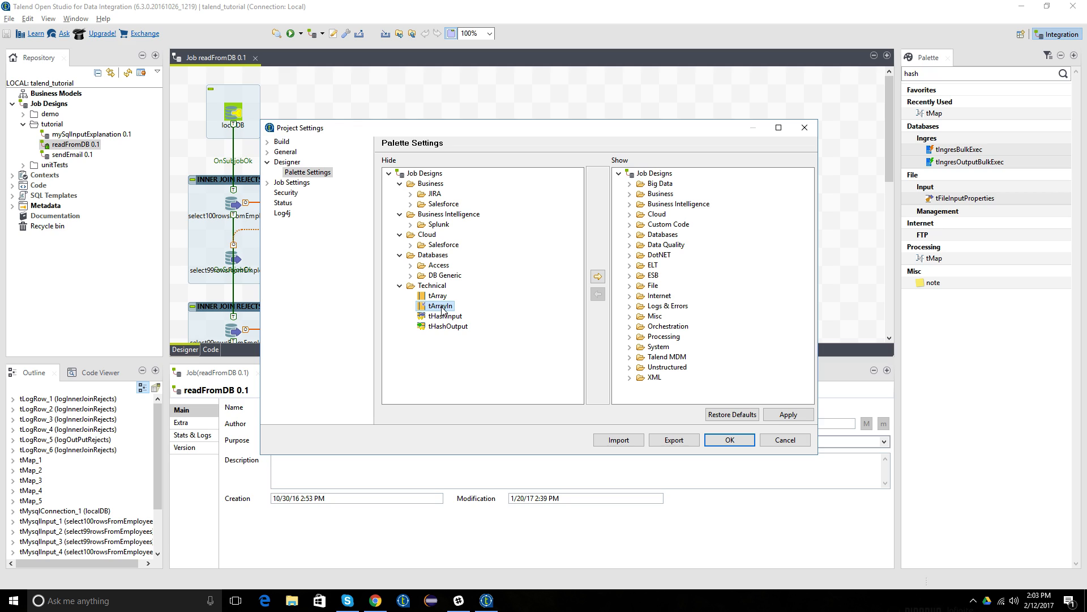
pyautogui.click(461, 316)
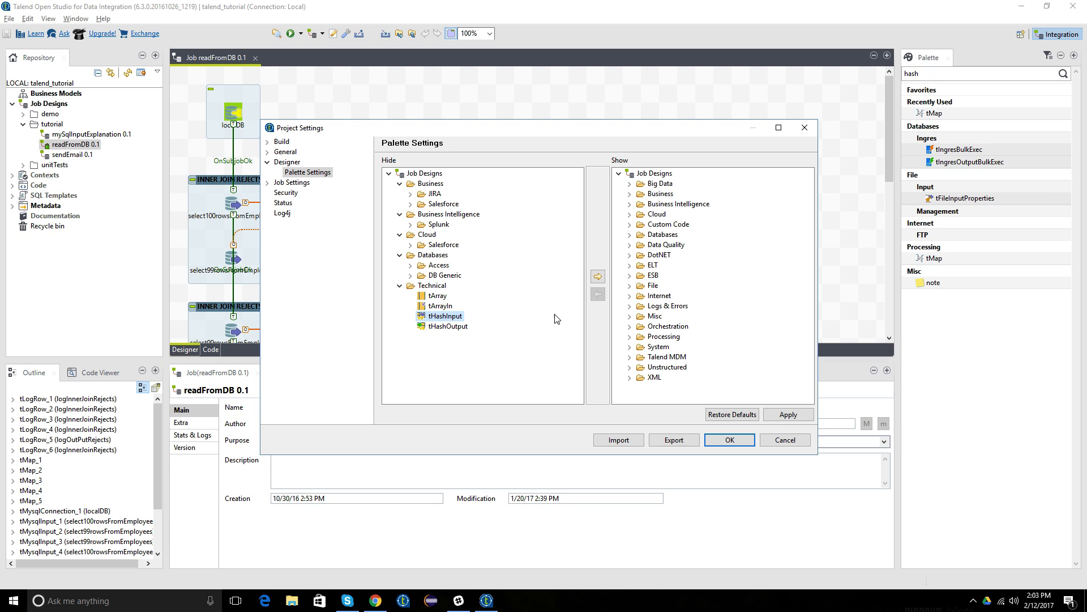
pyautogui.click(598, 277)
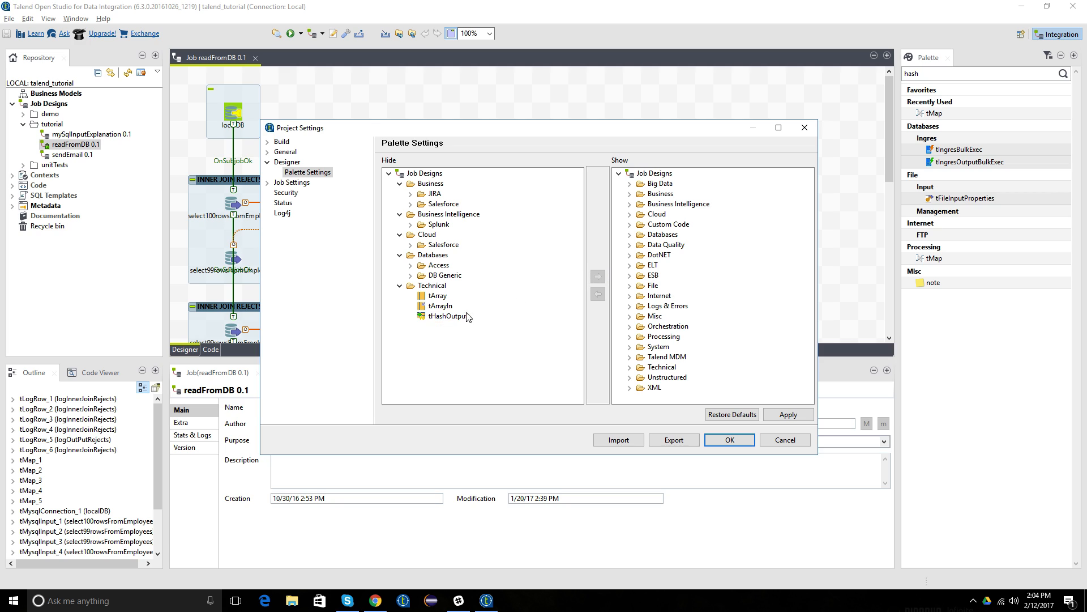
pyautogui.click(782, 417)
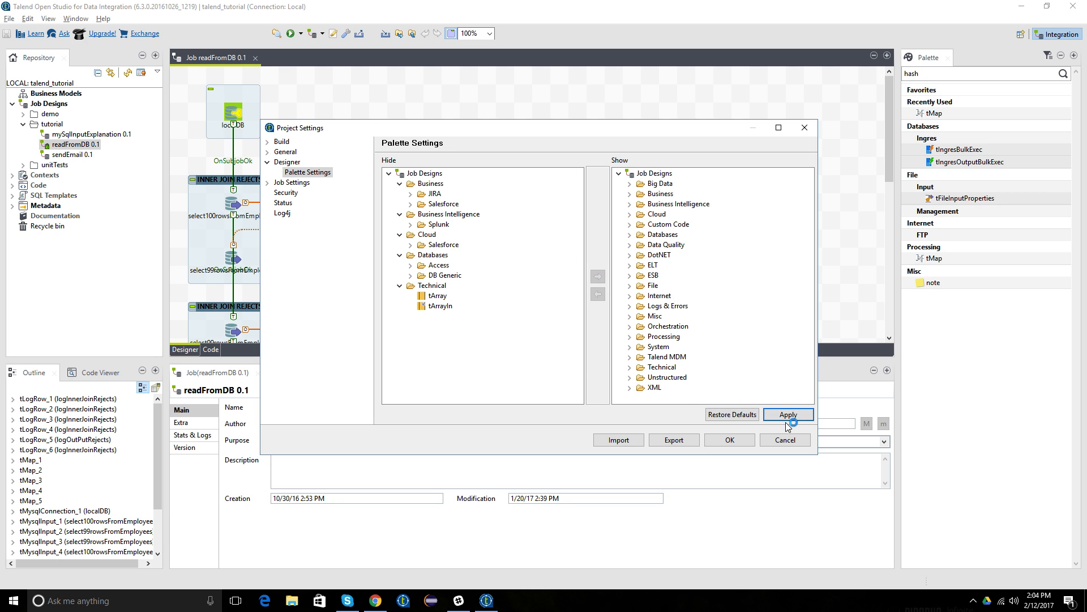
pyautogui.click(739, 441)
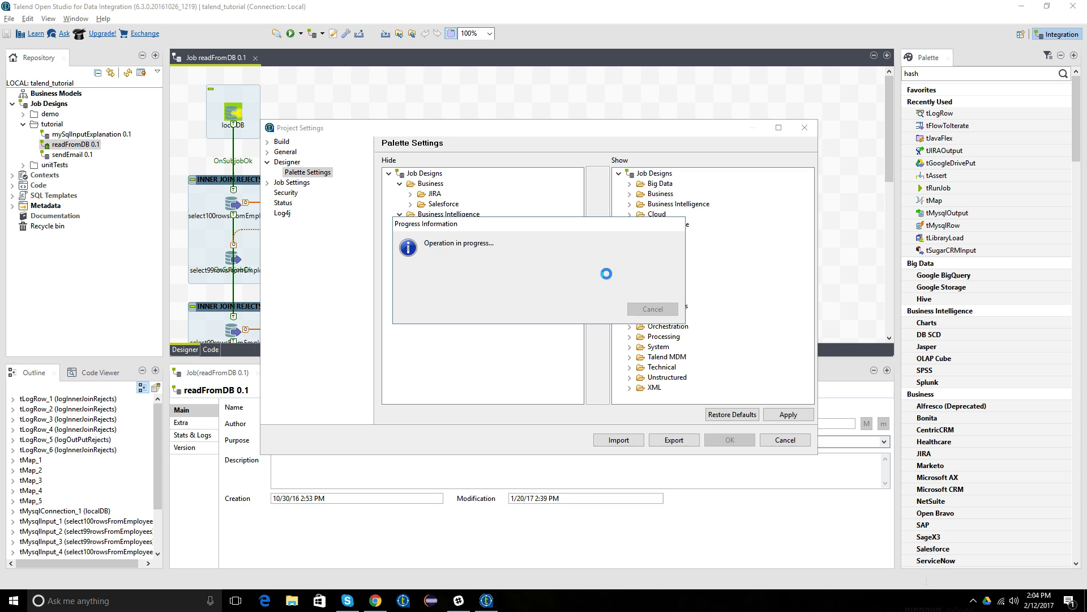
# - Search the component palette for "hash" and for "tHash" to check for the hash components
pyautogui.click(928, 74)
pyautogui.press('Return')
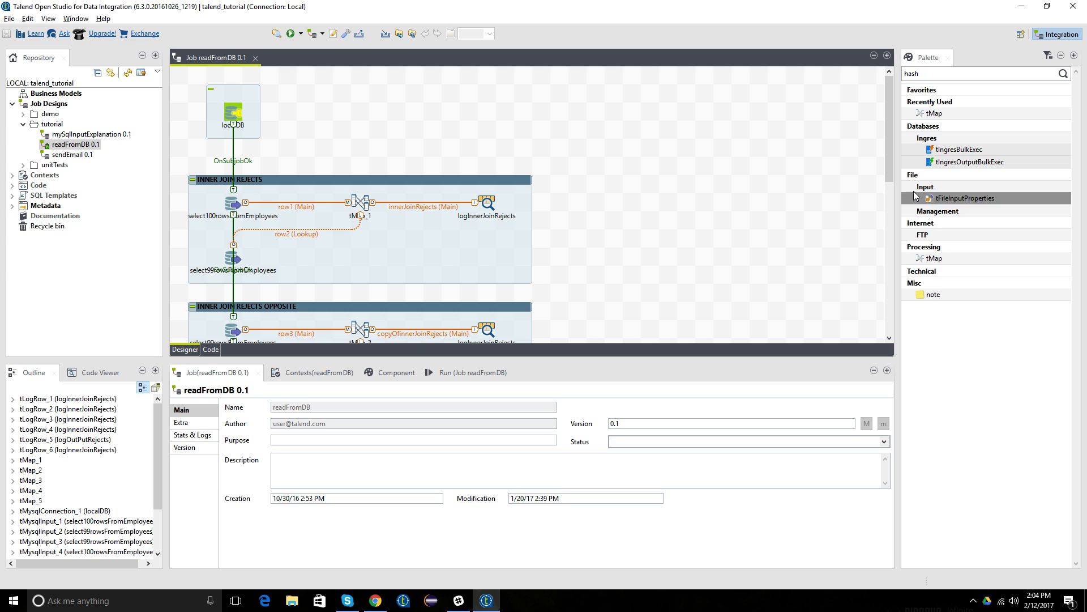
pyautogui.moveTo(926, 74); pyautogui.dragTo(891, 73)
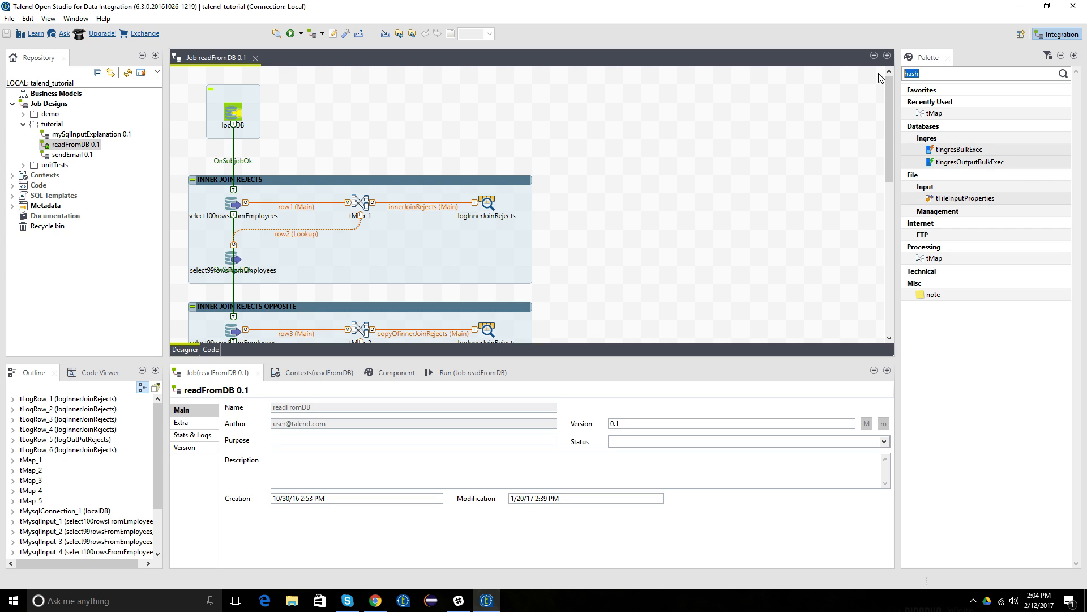
pyautogui.write('T')
pyautogui.press('Return')
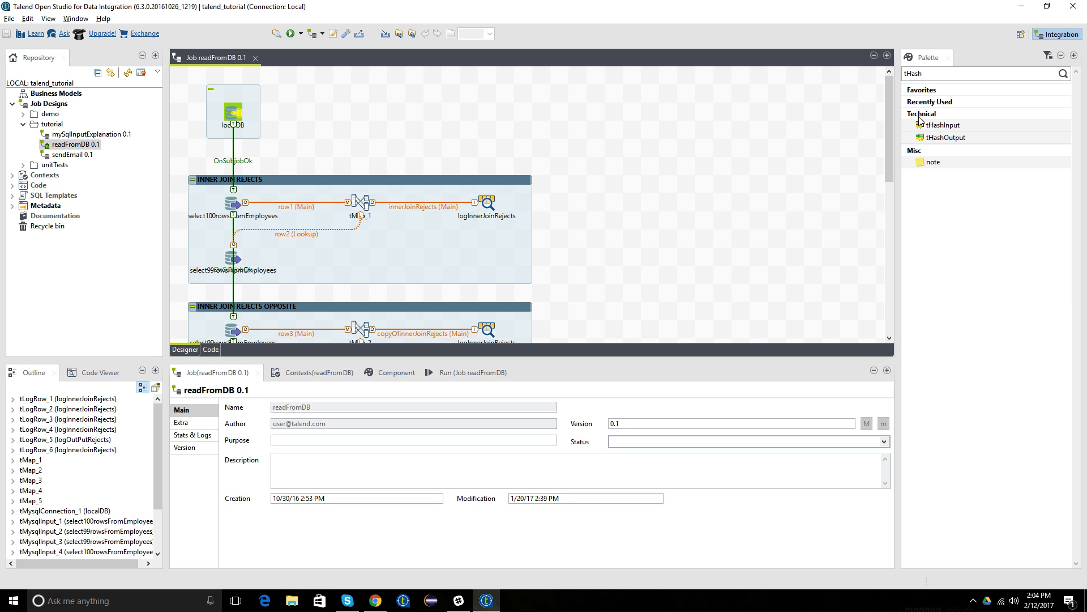
pyautogui.click(639, 196)
# - Open the sendEmail job and place a copy of the selectAllFromEmployees component below the existing subjobs
pyautogui.doubleClick(72, 154)
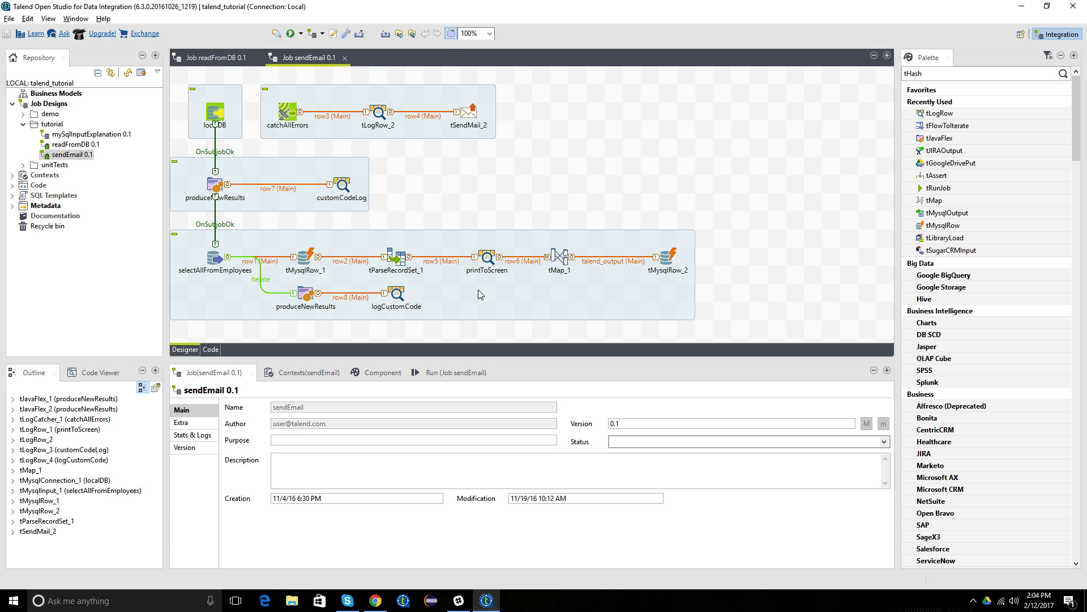
pyautogui.click(214, 259)
pyautogui.click(341, 327)
pyautogui.rightClick(335, 333)
pyautogui.click(362, 380)
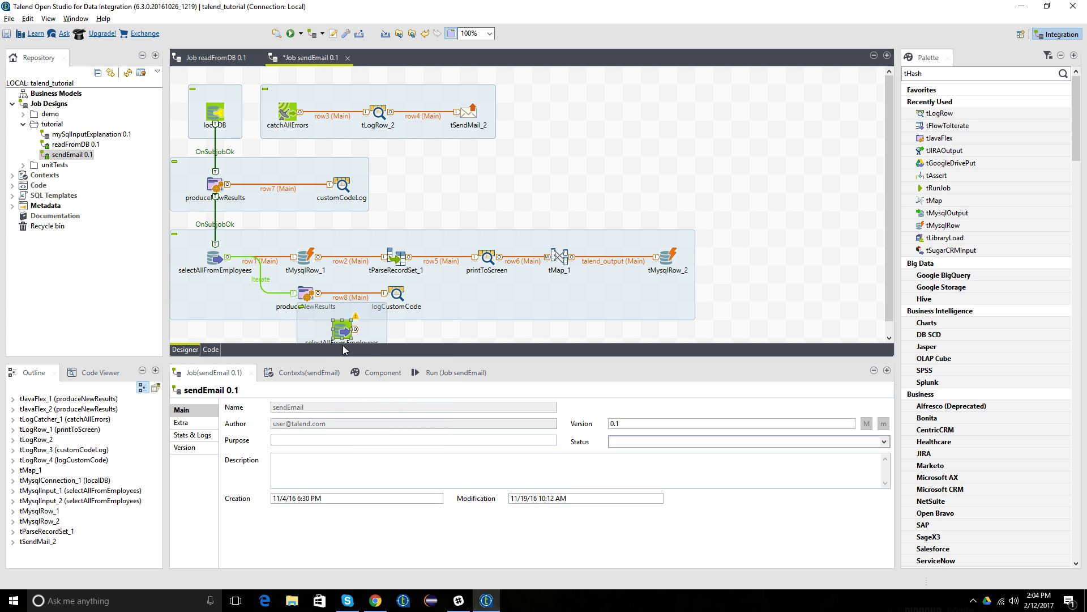
pyautogui.moveTo(261, 343); pyautogui.dragTo(222, 340)
pyautogui.scroll(-1, 226, 318)
pyautogui.scroll(-1, 249, 320)
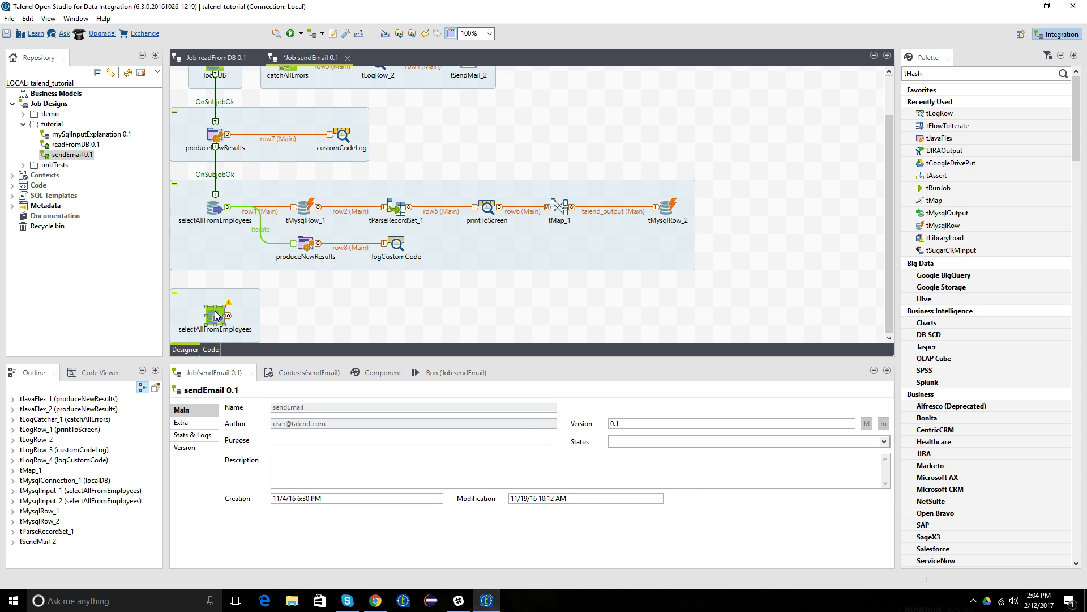
# - Link the original selectAllFromEmployees to its copy with an OnSubjobOk trigger and view the copy's basic settings
pyautogui.scroll(-1, 296, 311)
pyautogui.rightClick(216, 191)
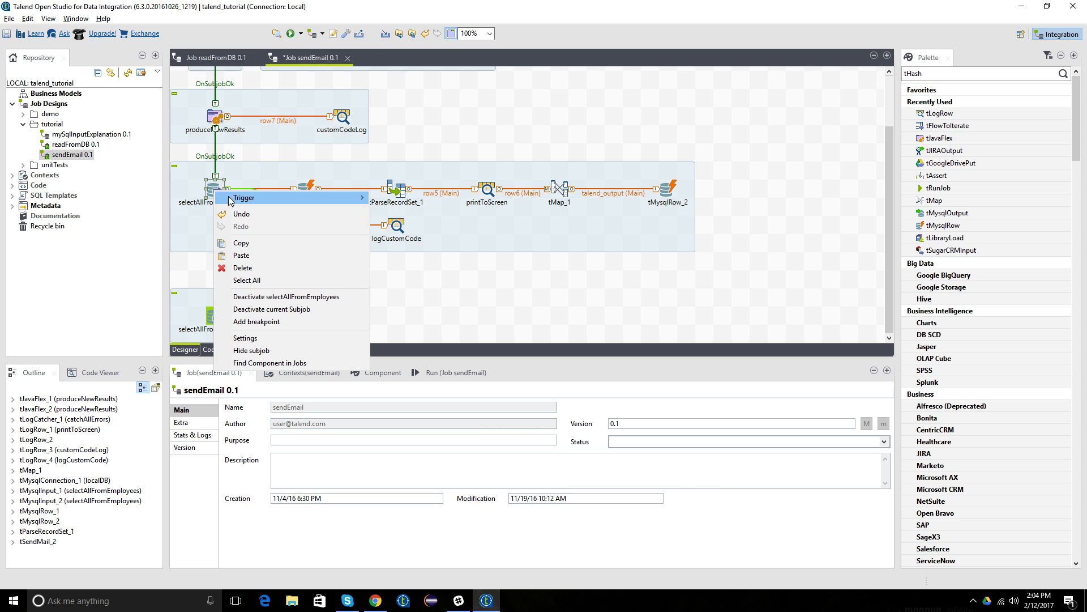
pyautogui.moveTo(230, 200)
pyautogui.click(390, 198)
pyautogui.click(225, 320)
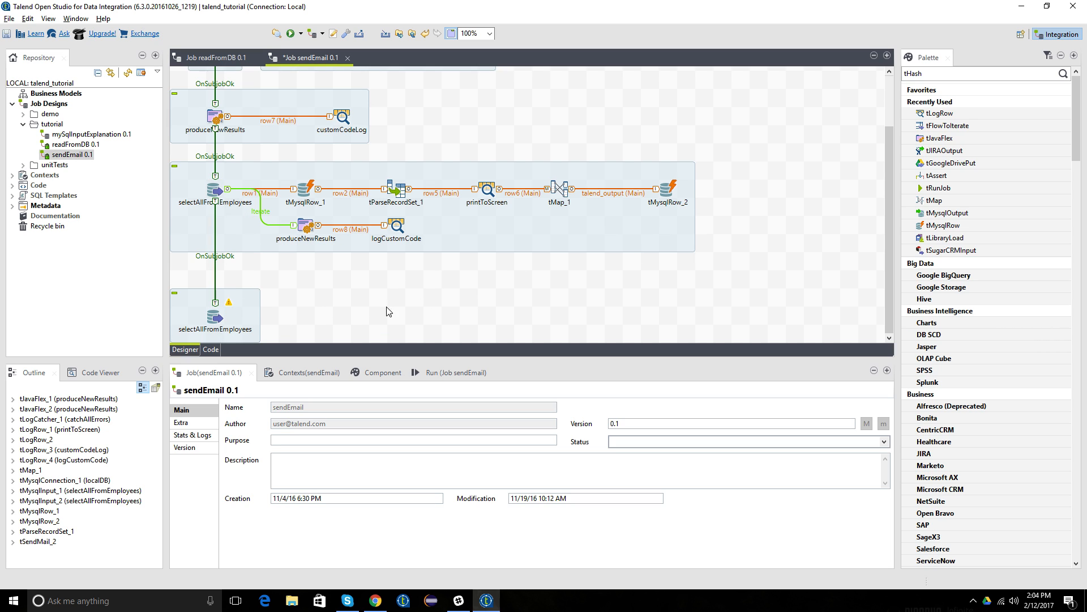
pyautogui.doubleClick(218, 320)
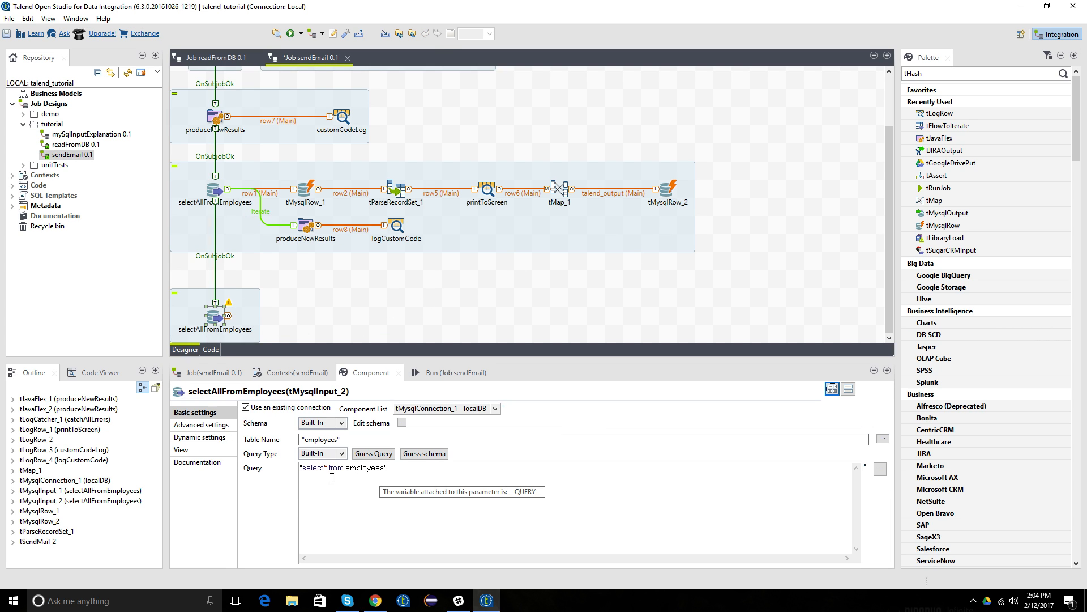
pyautogui.click(351, 310)
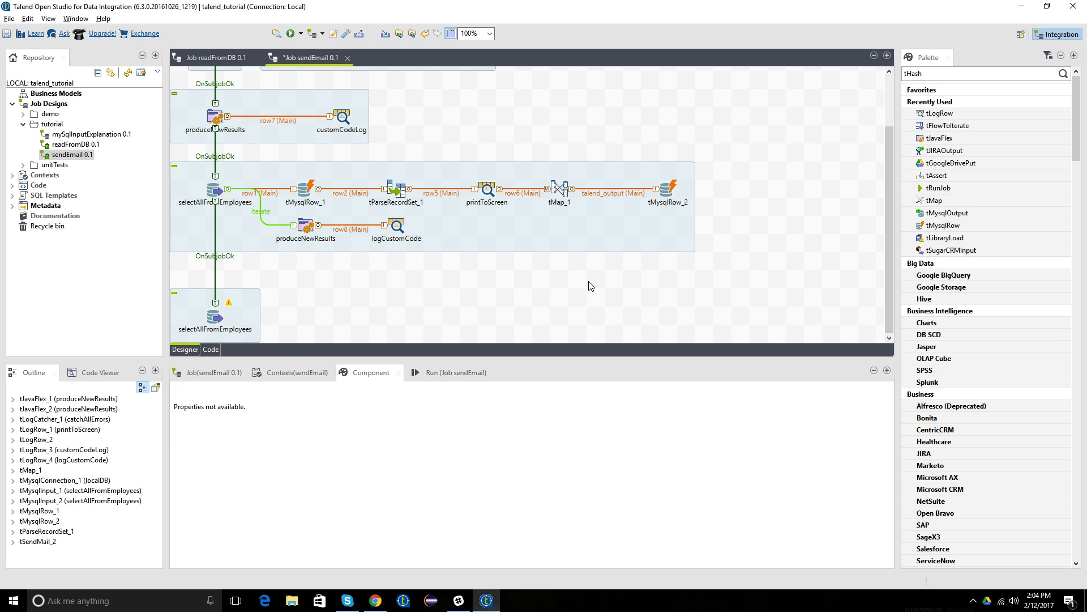
# - Find tHashOutput in the component palette and place it beside the copied selectAllFromEmployees component
pyautogui.click(943, 74)
pyautogui.press('Return')
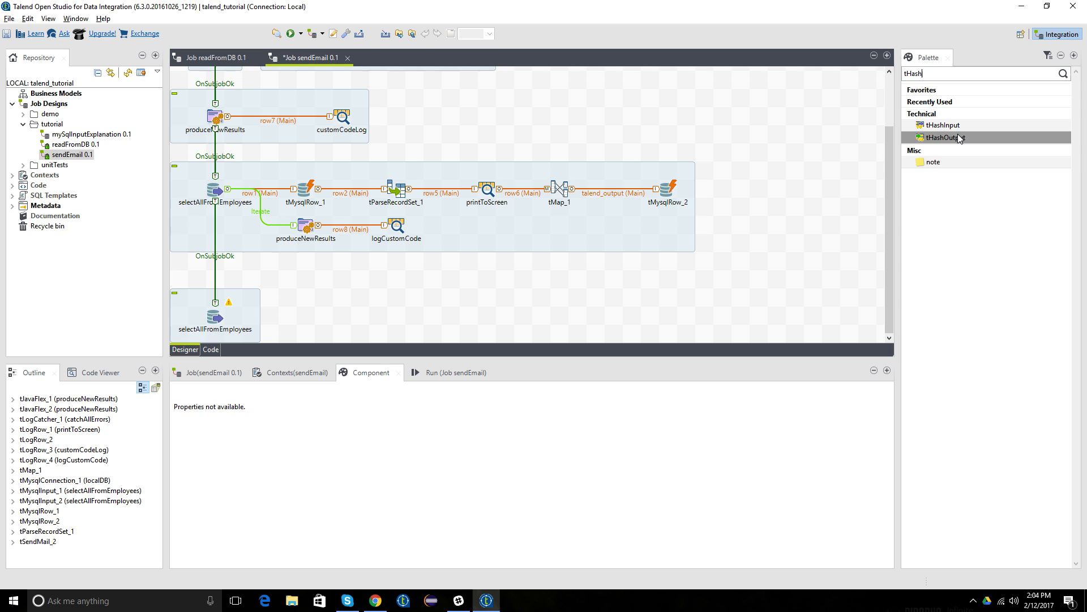
pyautogui.moveTo(961, 138); pyautogui.dragTo(923, 136)
pyautogui.moveTo(477, 300); pyautogui.dragTo(362, 313)
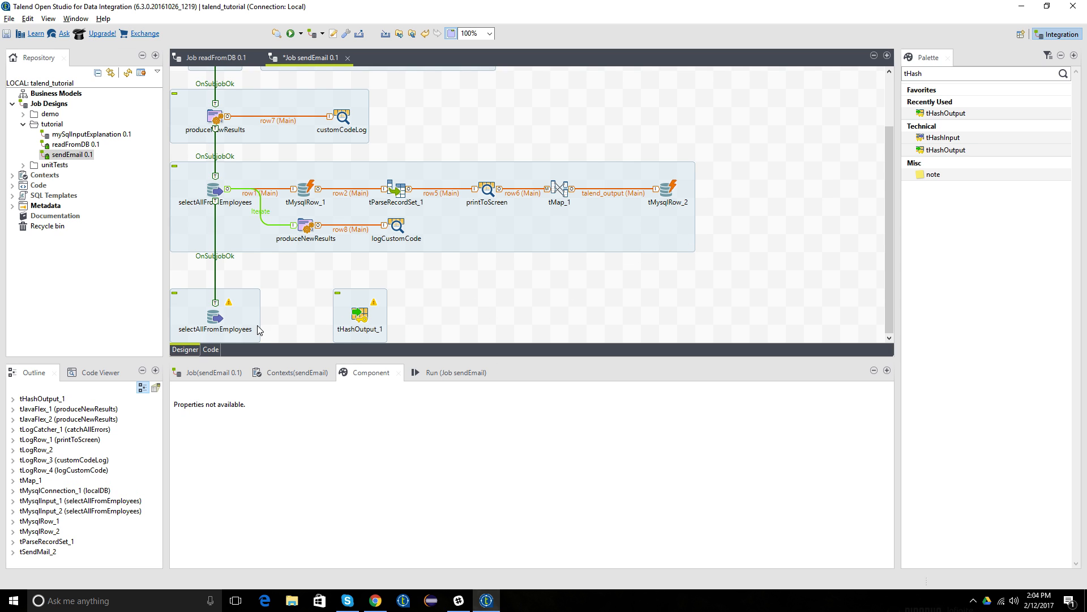
# - Connect the copied selectAllFromEmployees component to tHashOutput_1 with a Main row
pyautogui.click(217, 320)
pyautogui.rightClick(218, 320)
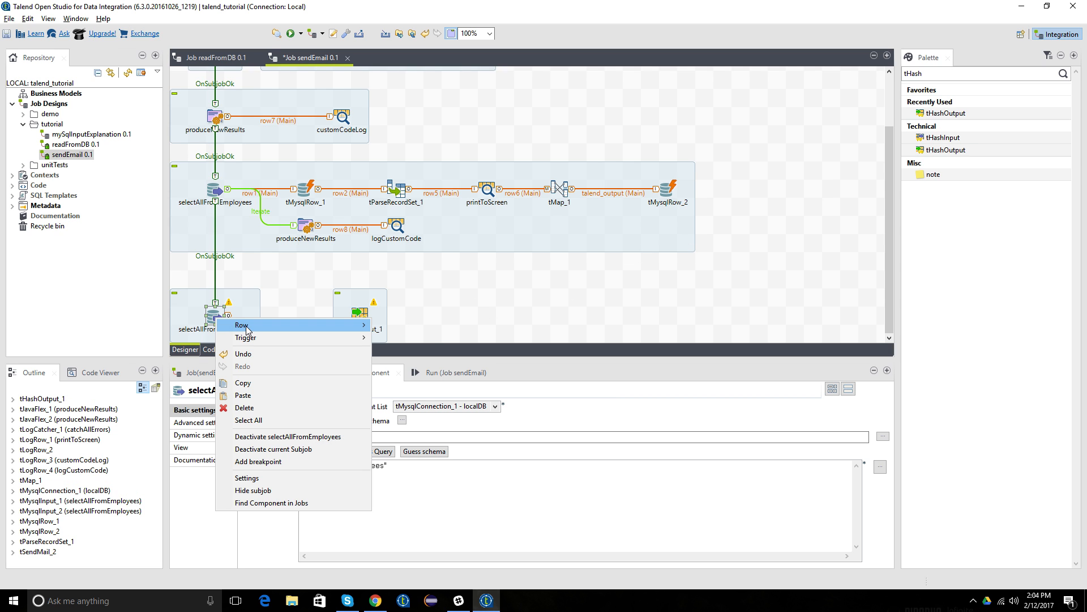
pyautogui.moveTo(238, 326)
pyautogui.click(392, 326)
pyautogui.click(360, 315)
pyautogui.click(443, 316)
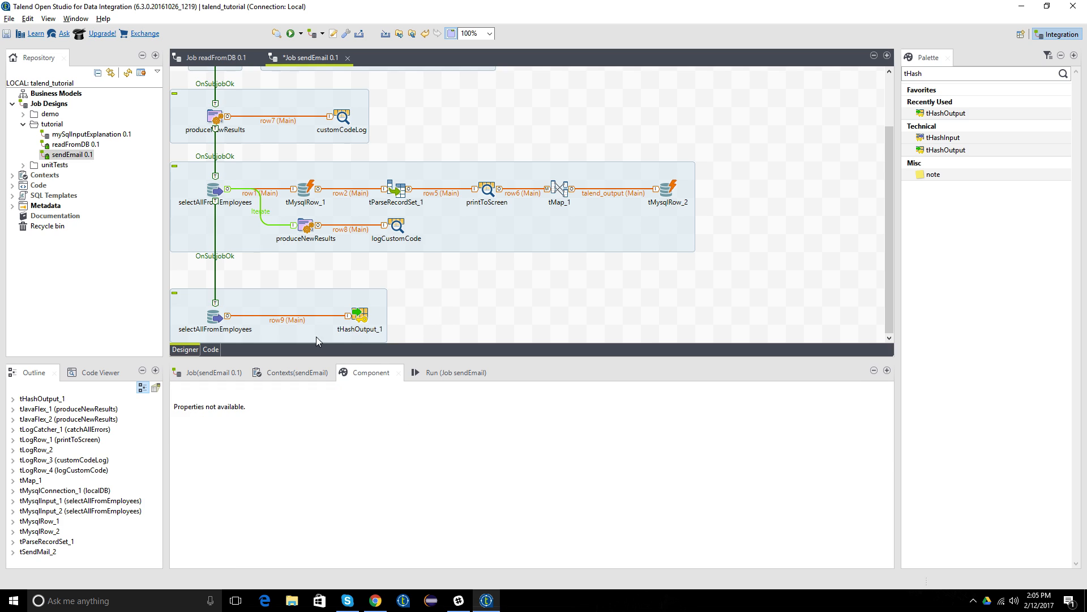
# - Review the basic settings of tHashOutput_1 and its input and output schema, accepting the schema as it is
pyautogui.doubleClick(365, 311)
pyautogui.click(365, 314)
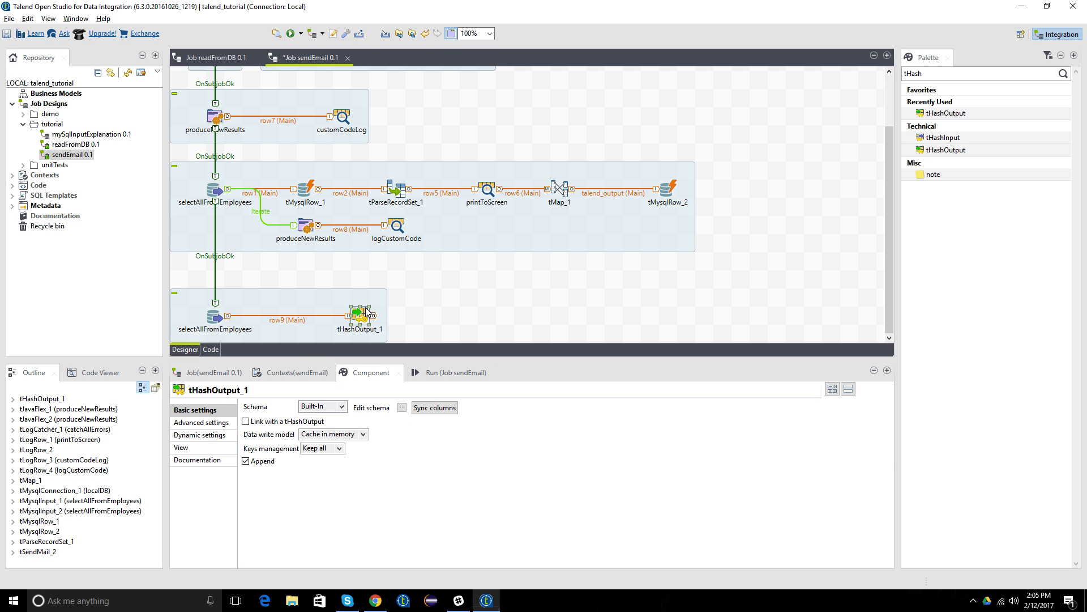
pyautogui.click(403, 408)
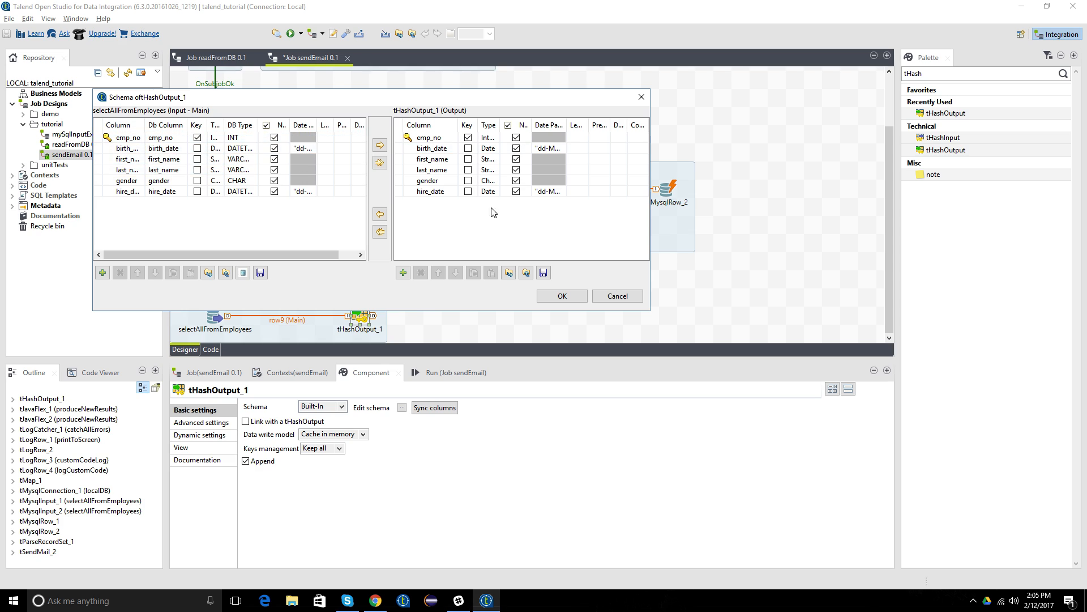
pyautogui.click(561, 295)
pyautogui.click(497, 276)
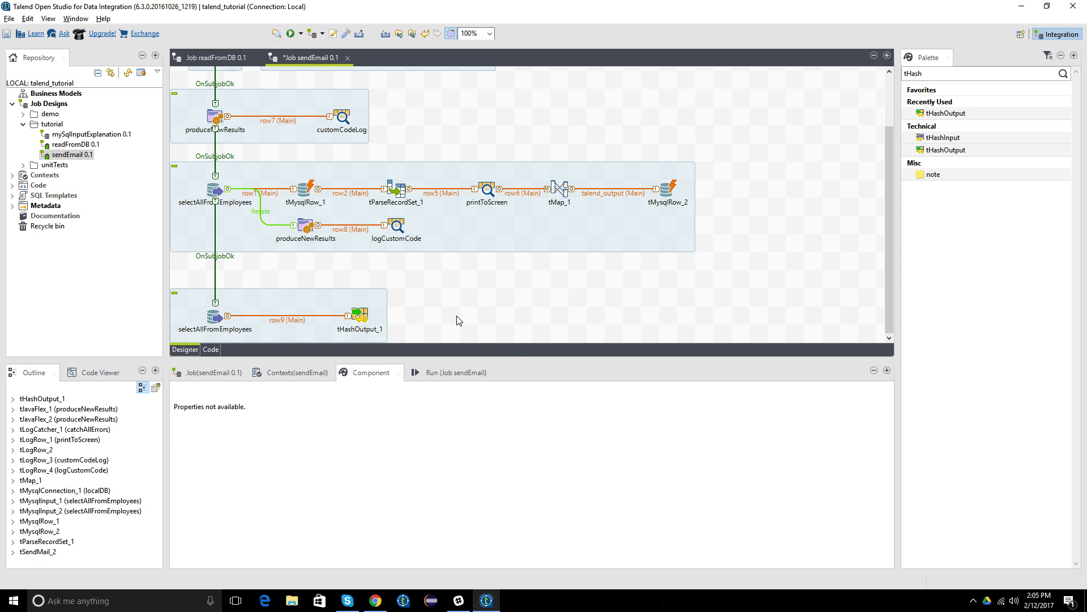
# - Find tLogRow in the component palette and place it beside tHashOutput_1 on the job canvas
pyautogui.doubleClick(934, 72)
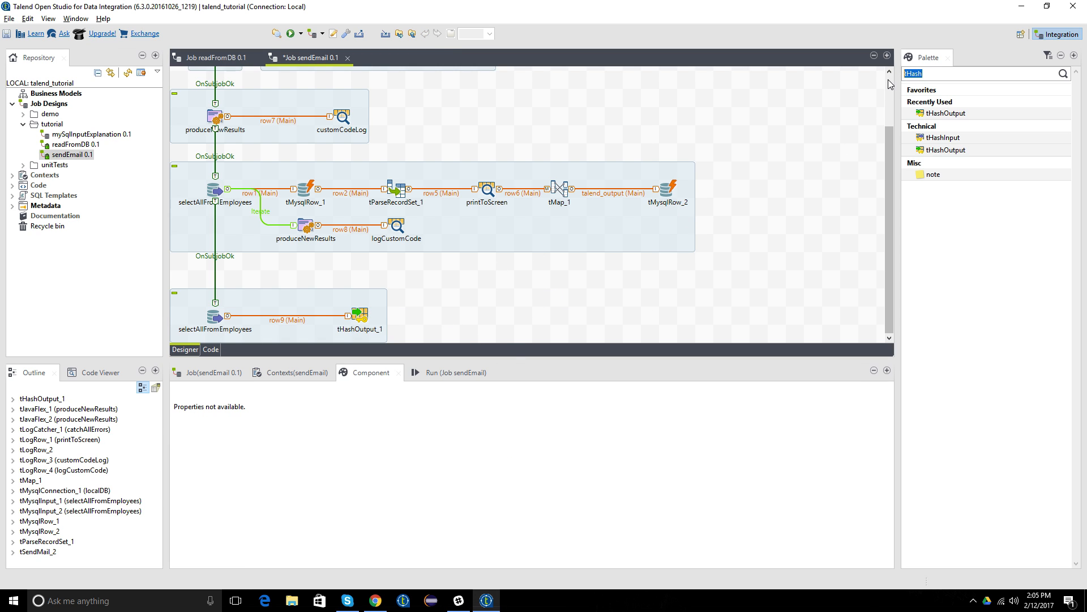
pyautogui.write('tLog')
pyautogui.press('Return')
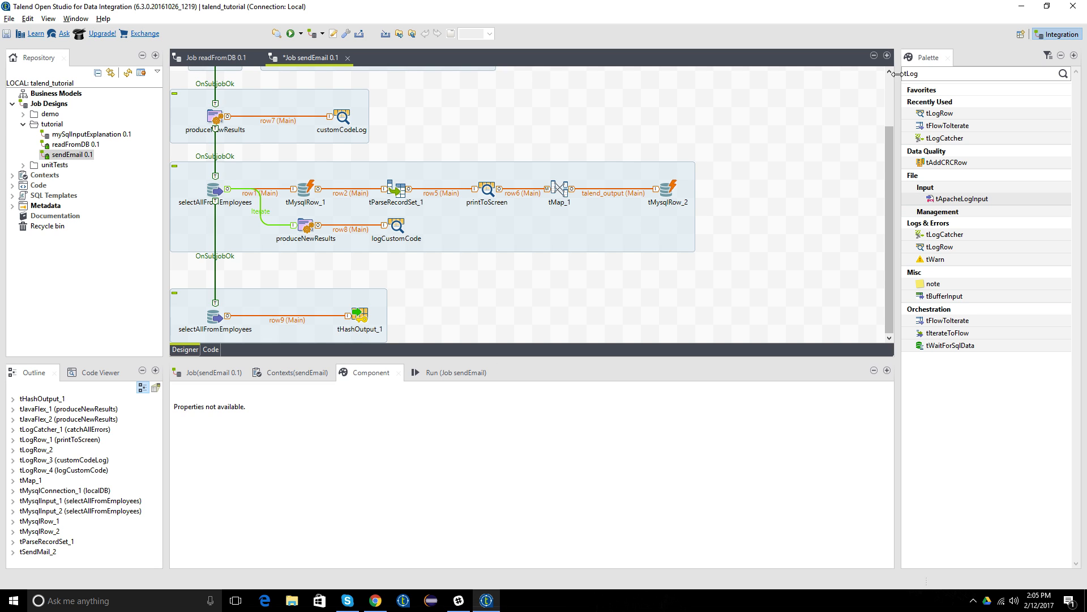
pyautogui.click(940, 114)
pyautogui.click(475, 315)
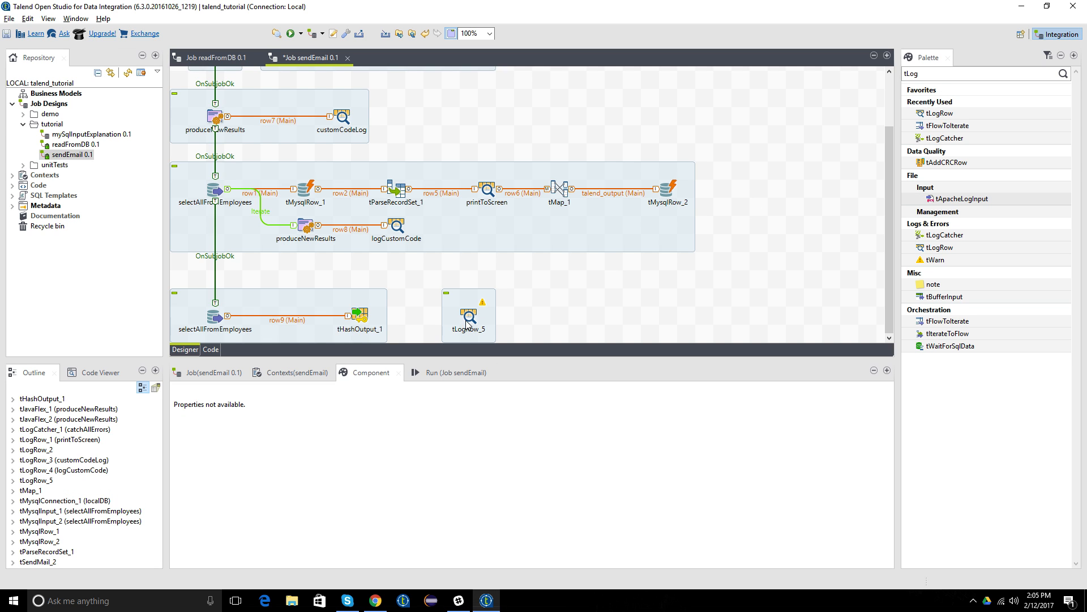
pyautogui.moveTo(469, 319); pyautogui.dragTo(480, 316)
pyautogui.click(430, 316)
# - Connect tHashOutput_1 to tLogRow_5 with a Main row
pyautogui.rightClick(362, 322)
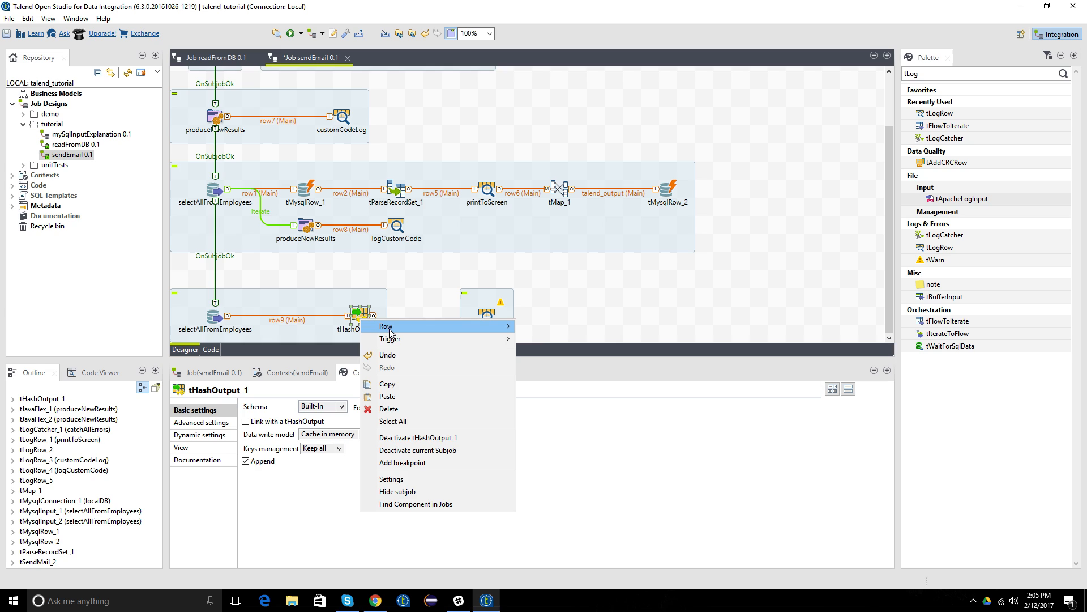
pyautogui.moveTo(388, 324)
pyautogui.click(539, 323)
pyautogui.click(487, 316)
# - Set the mode of tLogRow_5 to Table (print values in cells of a table) and look through its other settings pages
pyautogui.click(488, 318)
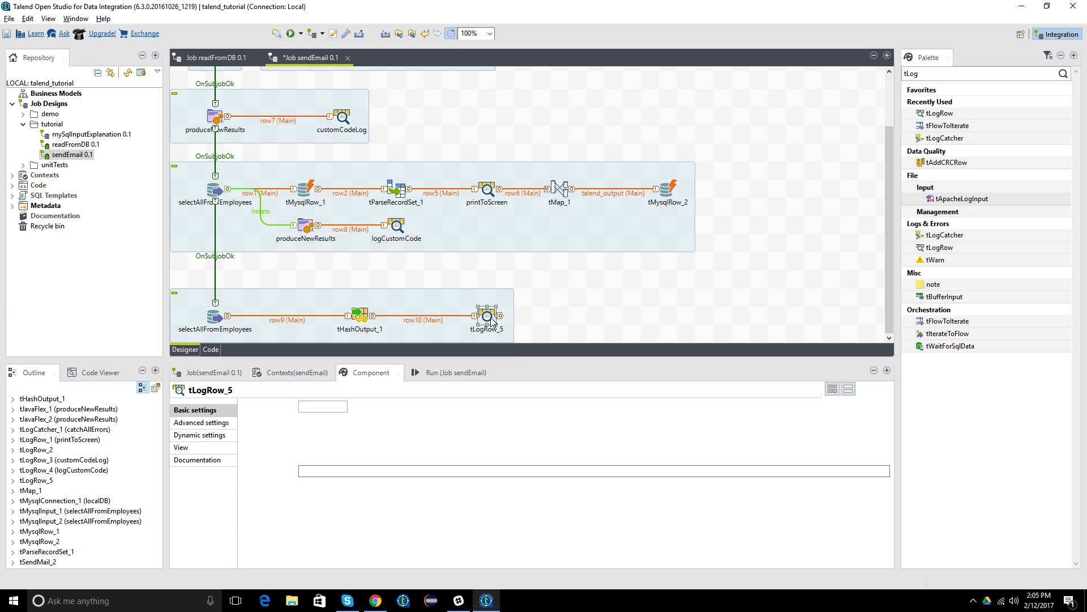
pyautogui.click(247, 441)
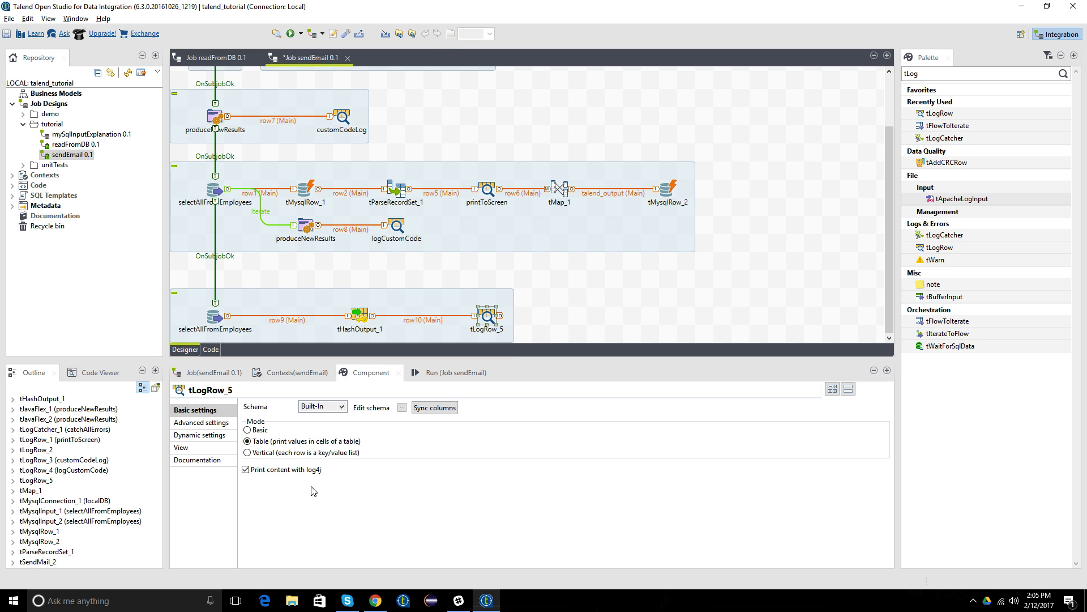
pyautogui.click(205, 423)
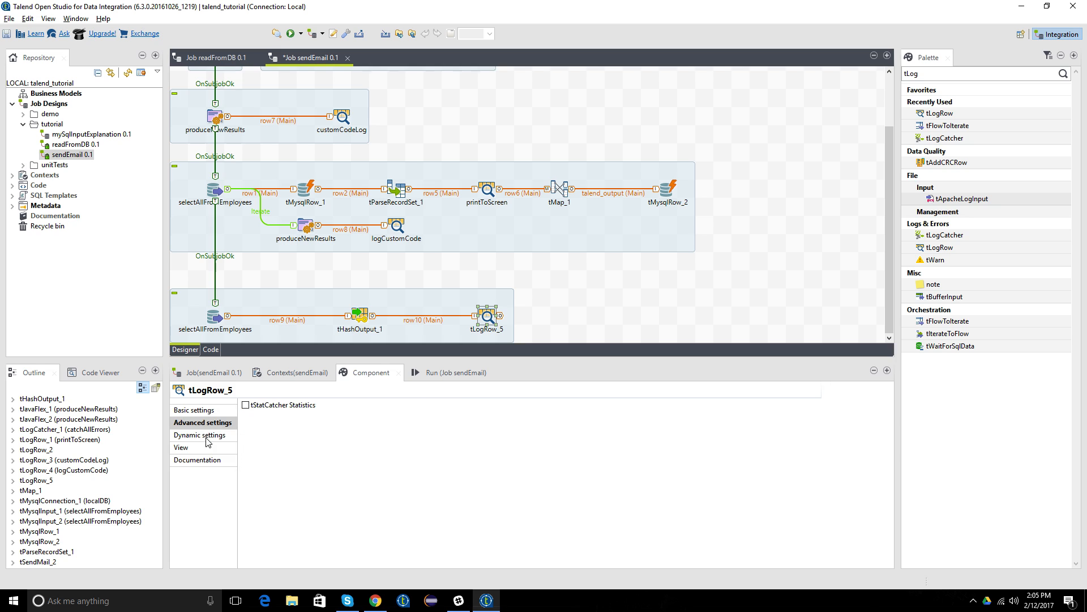
pyautogui.click(207, 435)
pyautogui.click(206, 447)
pyautogui.click(208, 460)
pyautogui.click(195, 413)
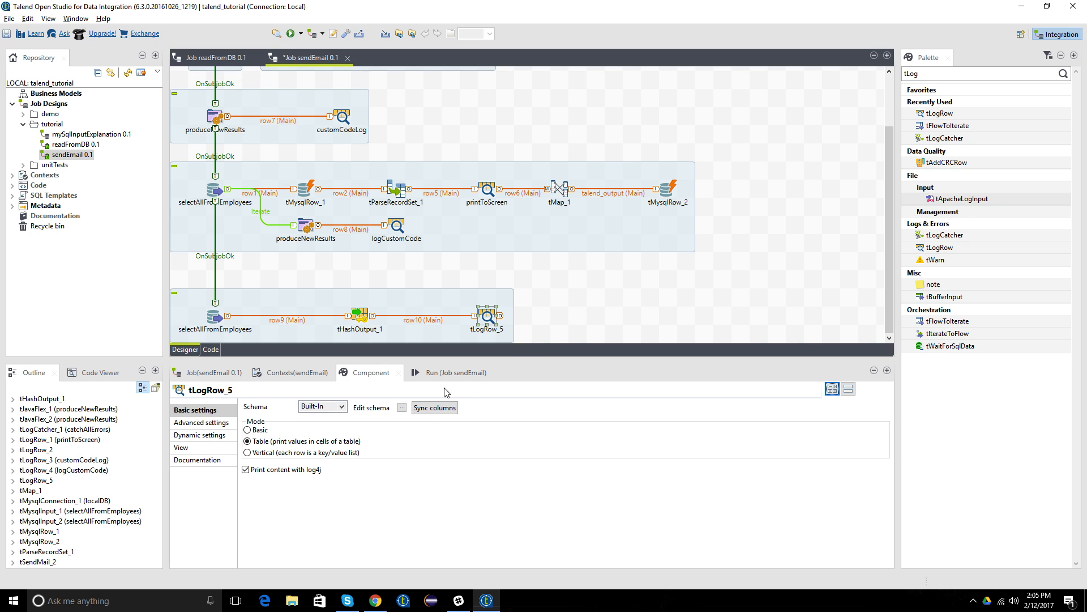
pyautogui.click(579, 315)
# - Enable the line limit of 100 in the run settings of the sendEmail job
pyautogui.click(212, 376)
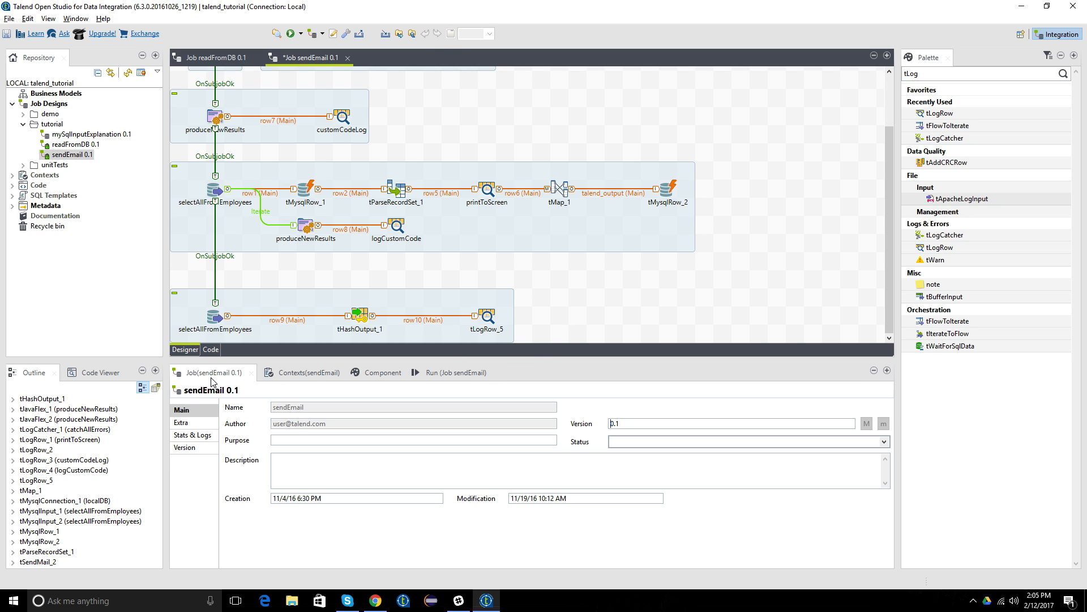
pyautogui.click(446, 372)
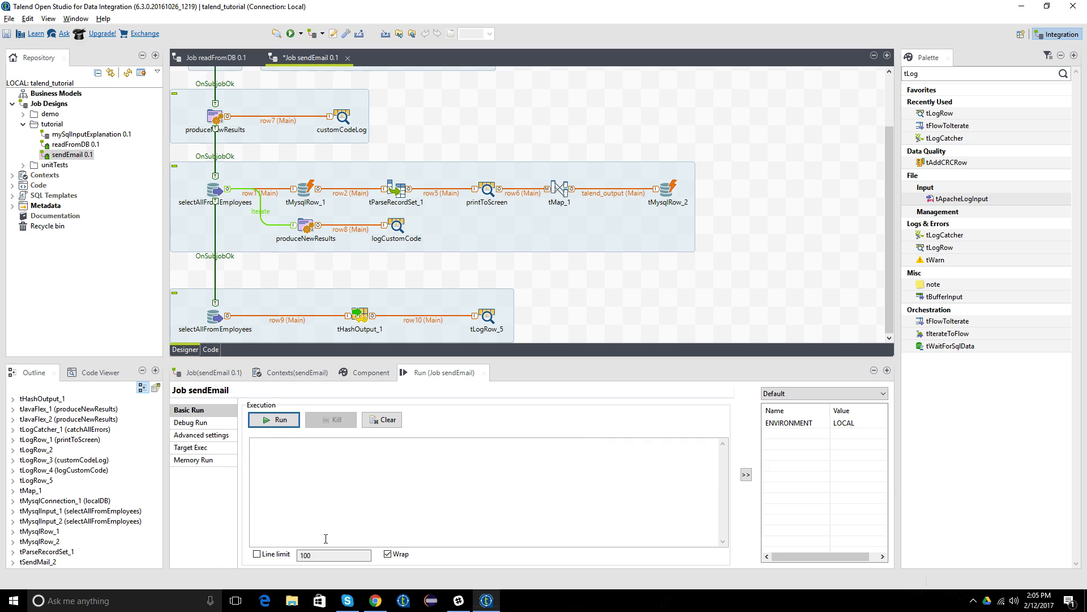
pyautogui.click(257, 554)
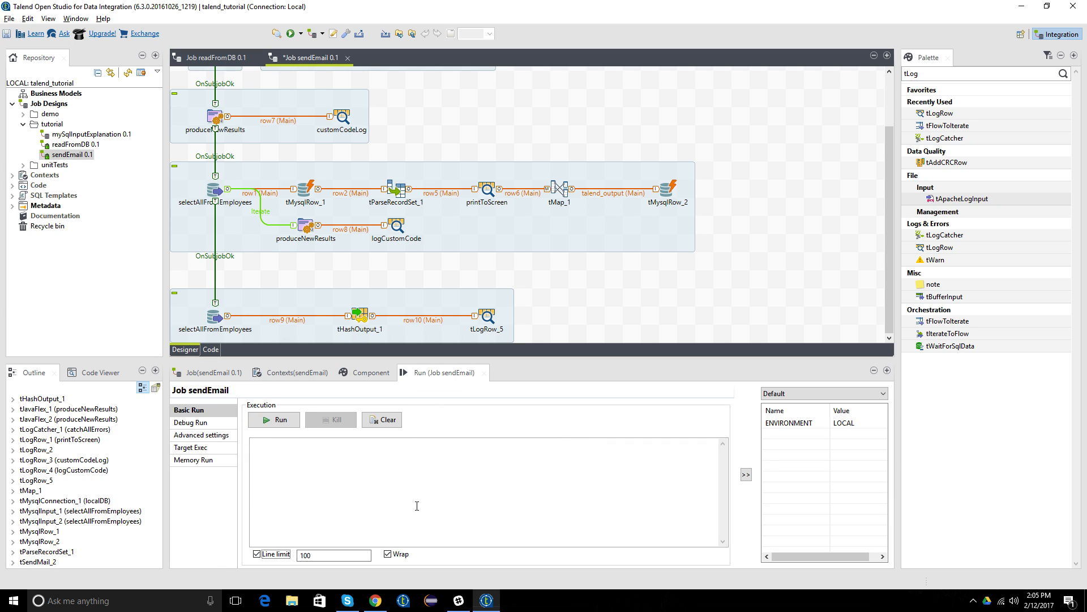
# - Move the subjob containing tHashOutput_1 slightly closer to the subjob above it
pyautogui.click(596, 322)
pyautogui.click(431, 299)
pyautogui.moveTo(418, 293); pyautogui.dragTo(417, 277)
pyautogui.click(575, 278)
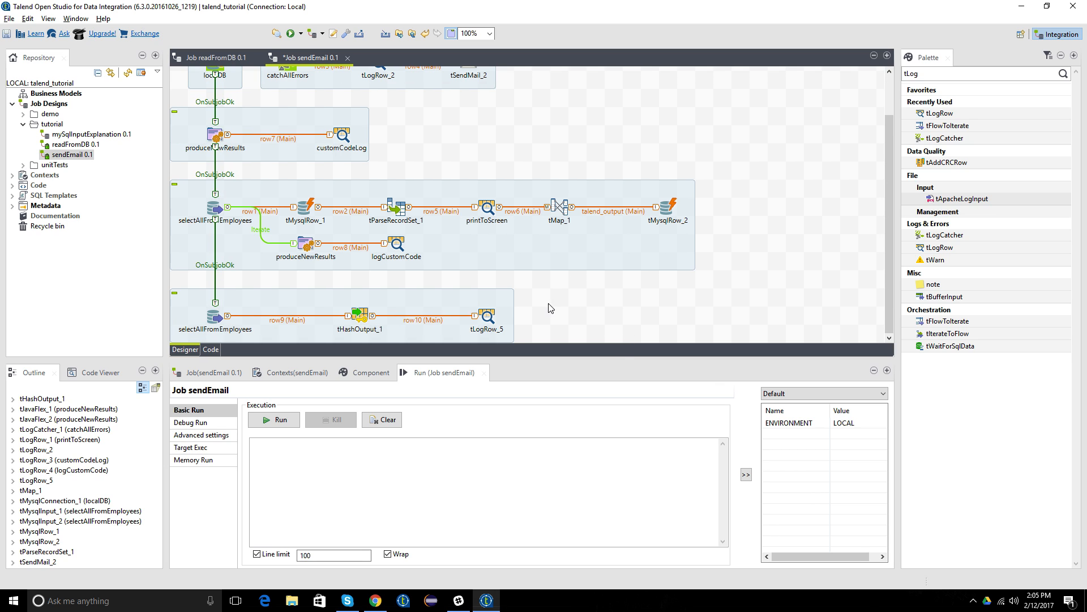
pyautogui.click(363, 321)
pyautogui.click(488, 327)
pyautogui.click(556, 318)
# - Find tHashInput in the component palette and place it beneath the copied selectAllFromEmployees component
pyautogui.doubleClick(902, 74)
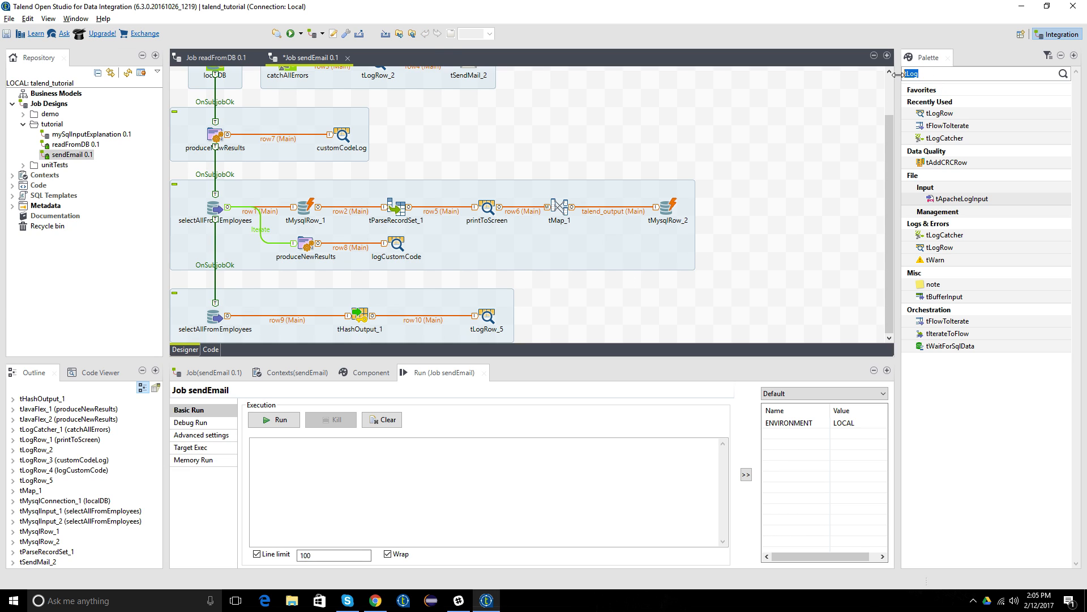
pyautogui.write('tHash')
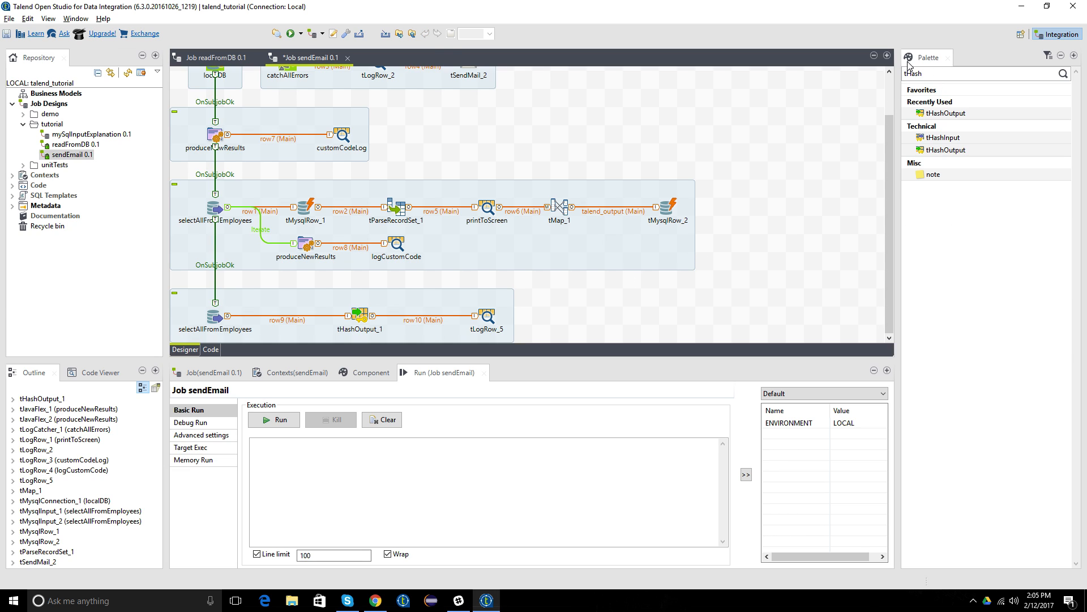
pyautogui.moveTo(943, 138); pyautogui.dragTo(586, 320)
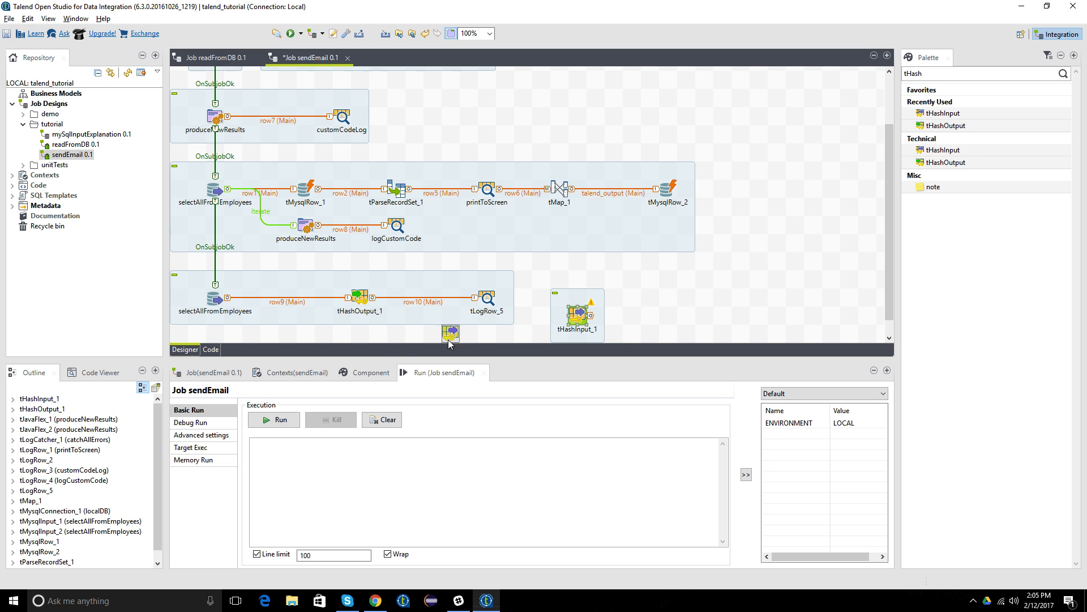
pyautogui.moveTo(382, 347); pyautogui.dragTo(218, 333)
pyautogui.scroll(-1, 243, 319)
# - Link the copied selectAllFromEmployees component to tHashInput_1 with an OnSubjobOk trigger
pyautogui.rightClick(216, 246)
pyautogui.moveTo(351, 252)
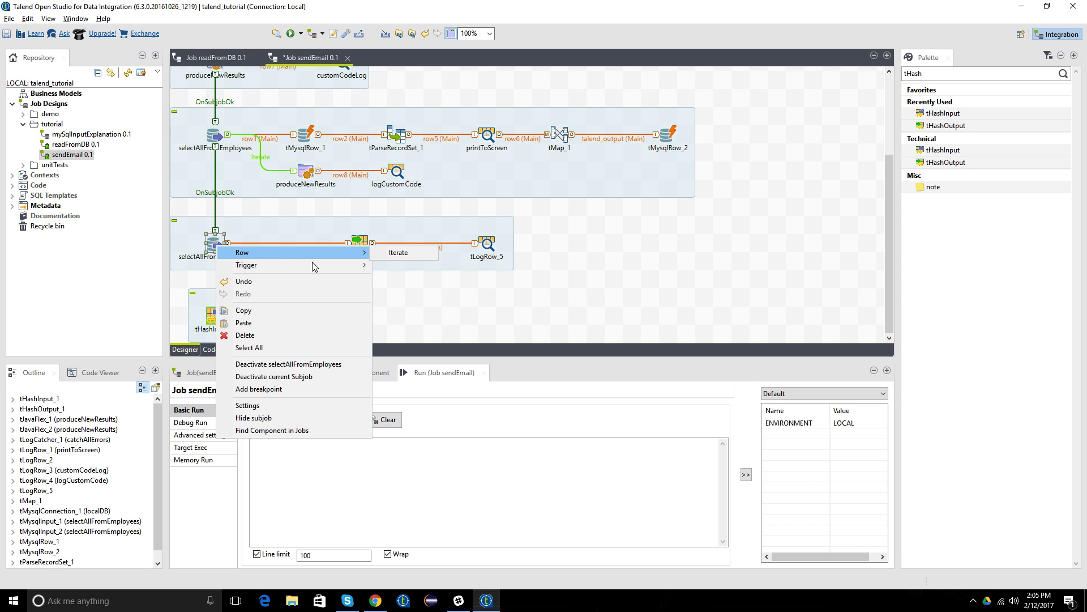
pyautogui.moveTo(295, 265)
pyautogui.click(399, 265)
pyautogui.click(215, 313)
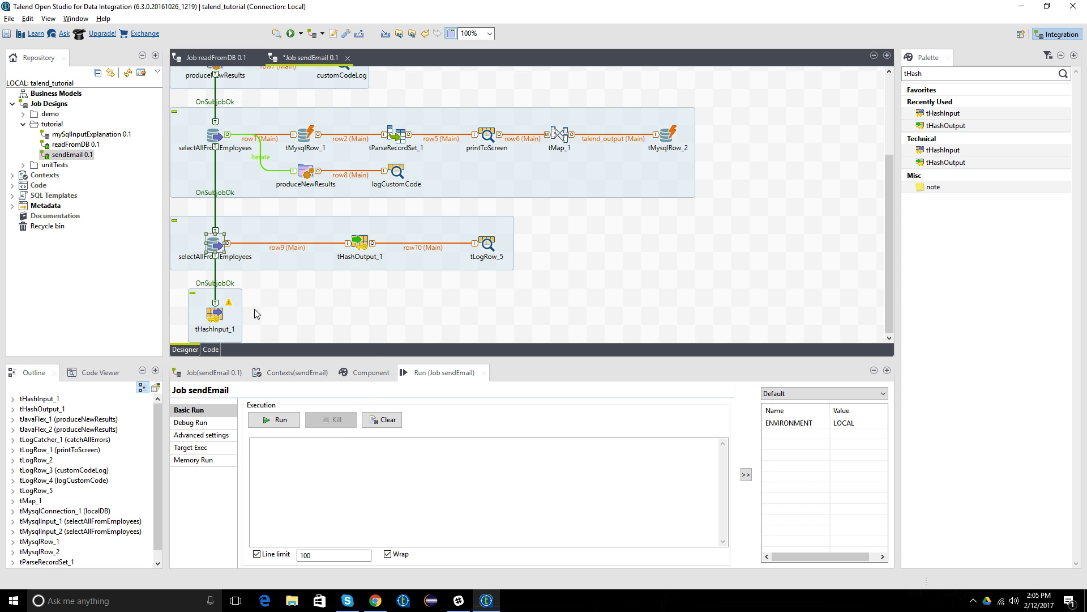
# - Review the linked component list and schema of tHashInput_1, comparing with the settings of tHashOutput_1, and close the schema without changes
pyautogui.doubleClick(219, 316)
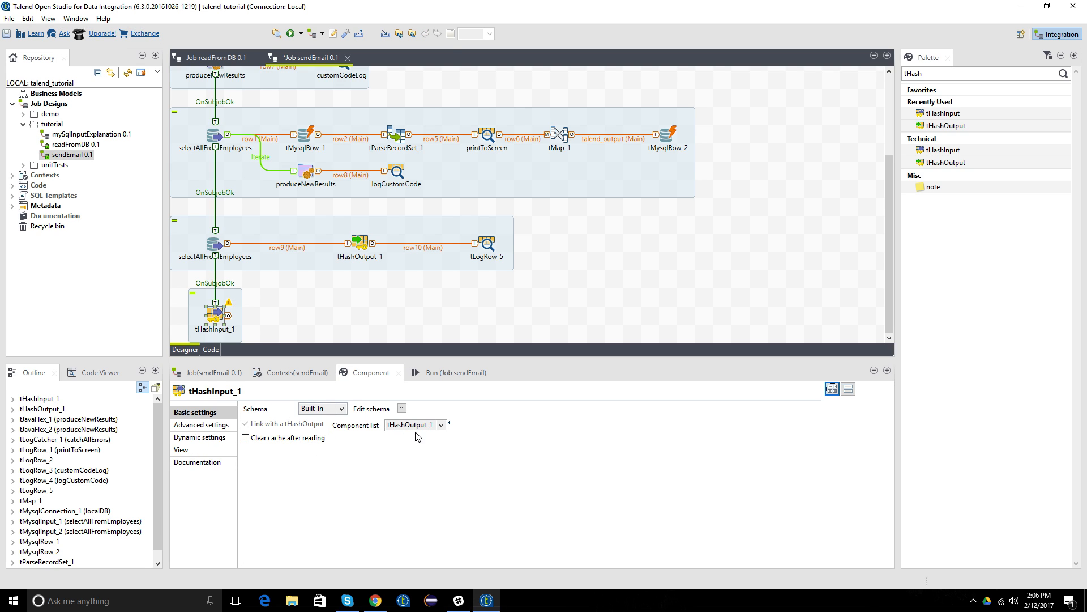
pyautogui.click(430, 426)
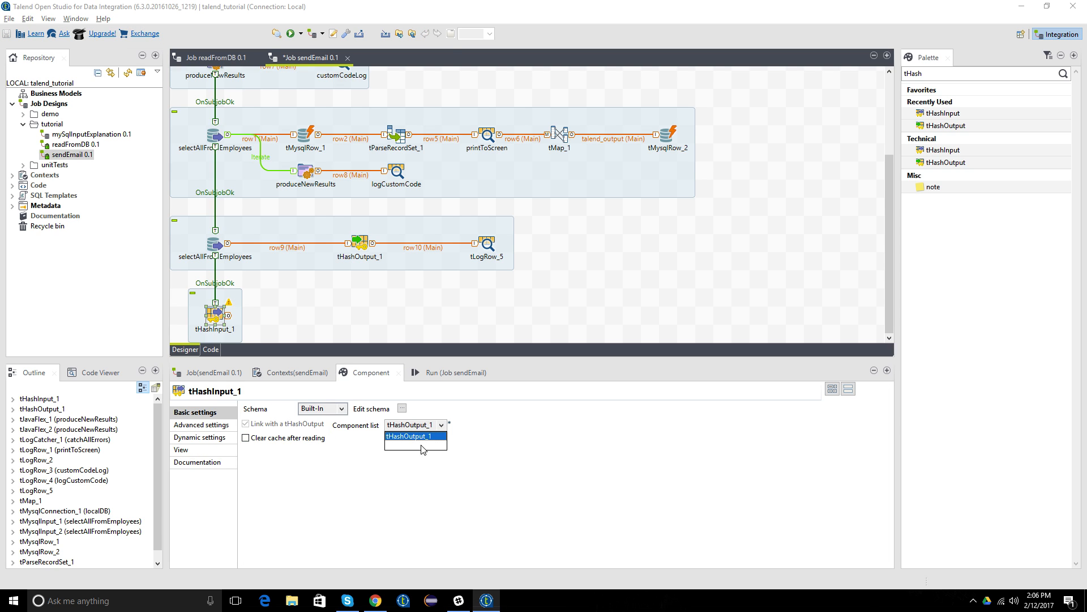
pyautogui.click(453, 447)
pyautogui.click(365, 247)
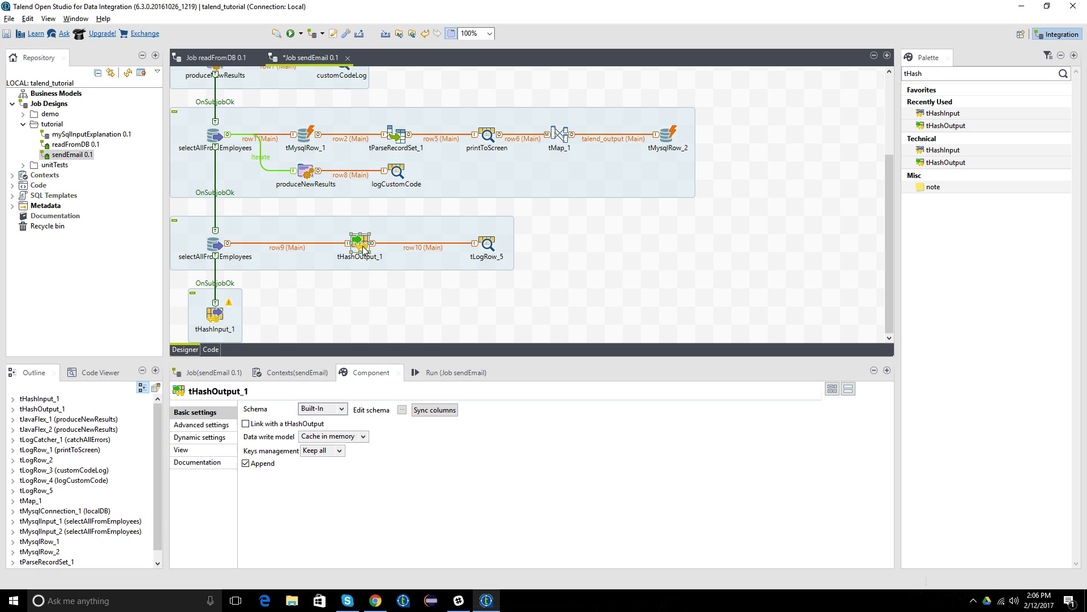
pyautogui.click(218, 314)
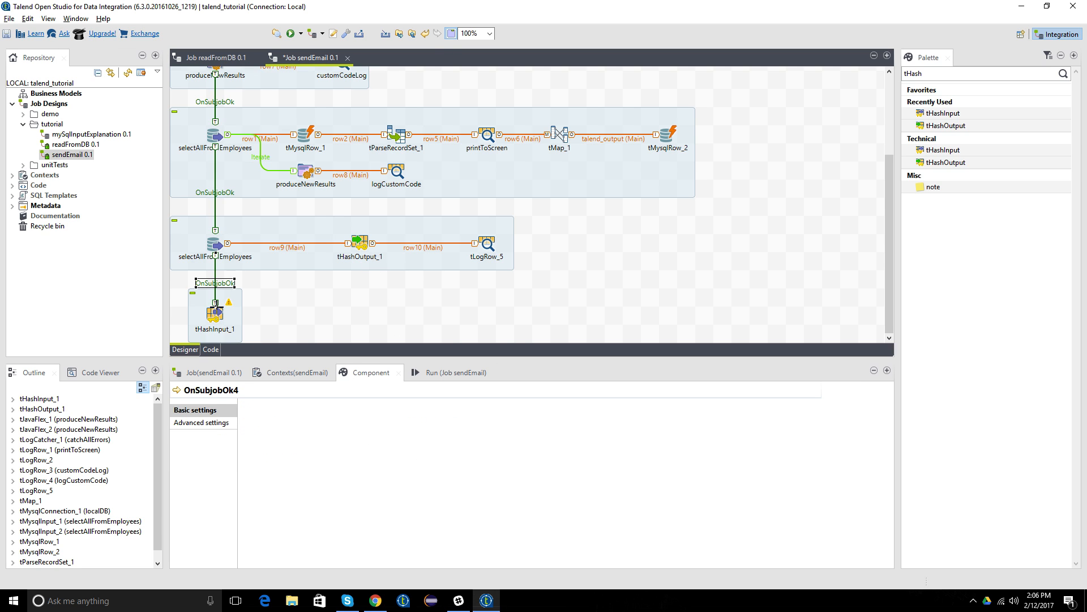
pyautogui.click(402, 407)
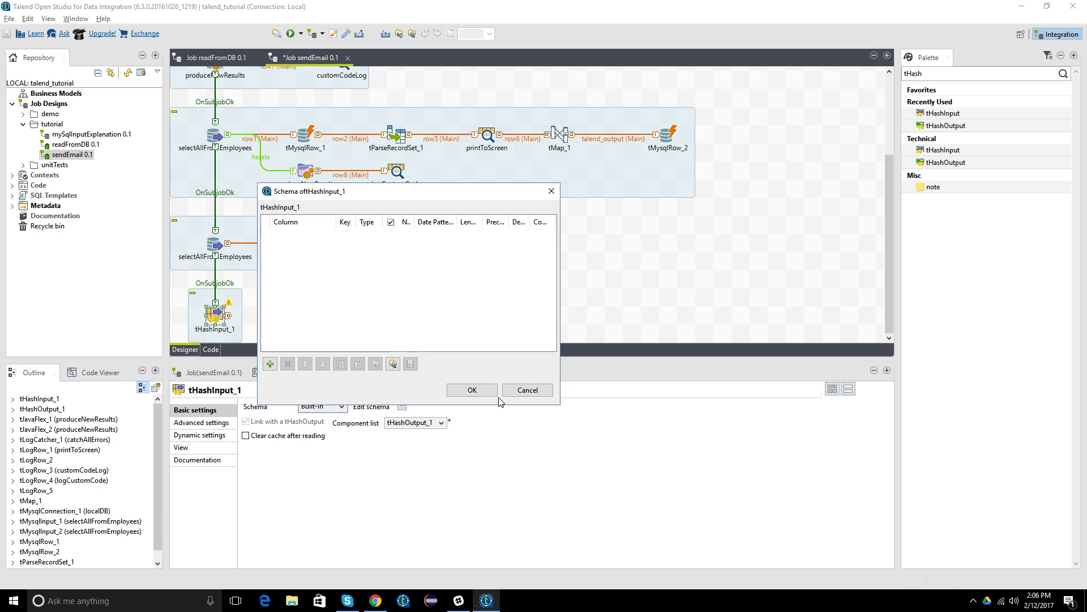
pyautogui.click(526, 393)
# - Export the output schema of tHashOutput_1 to the Documents folder as the XML file tHashOutput1Schema and close the schema editor
pyautogui.click(365, 242)
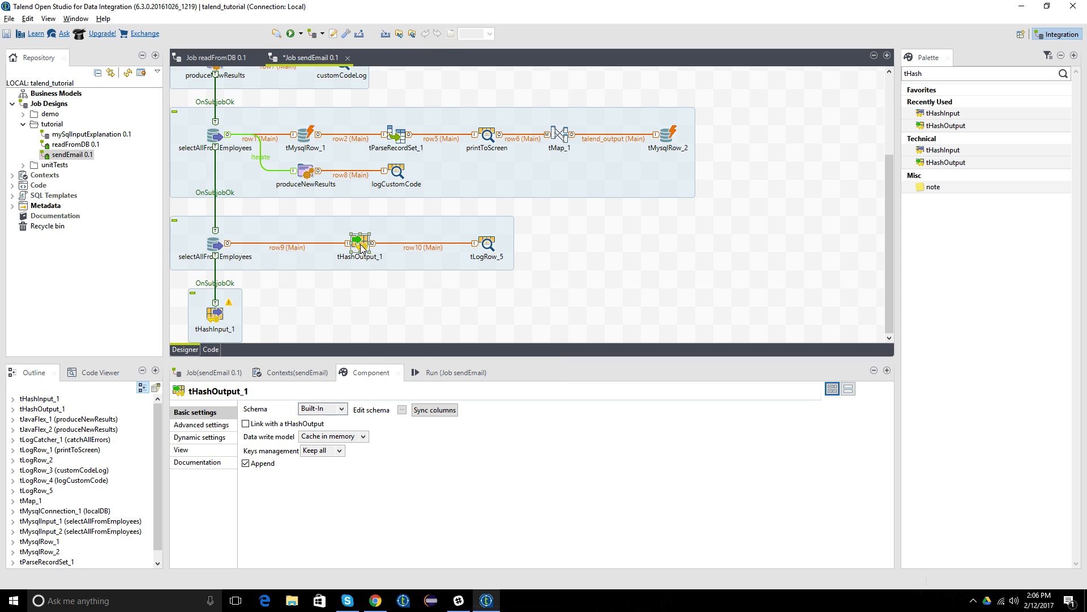
pyautogui.click(402, 410)
pyautogui.click(553, 317)
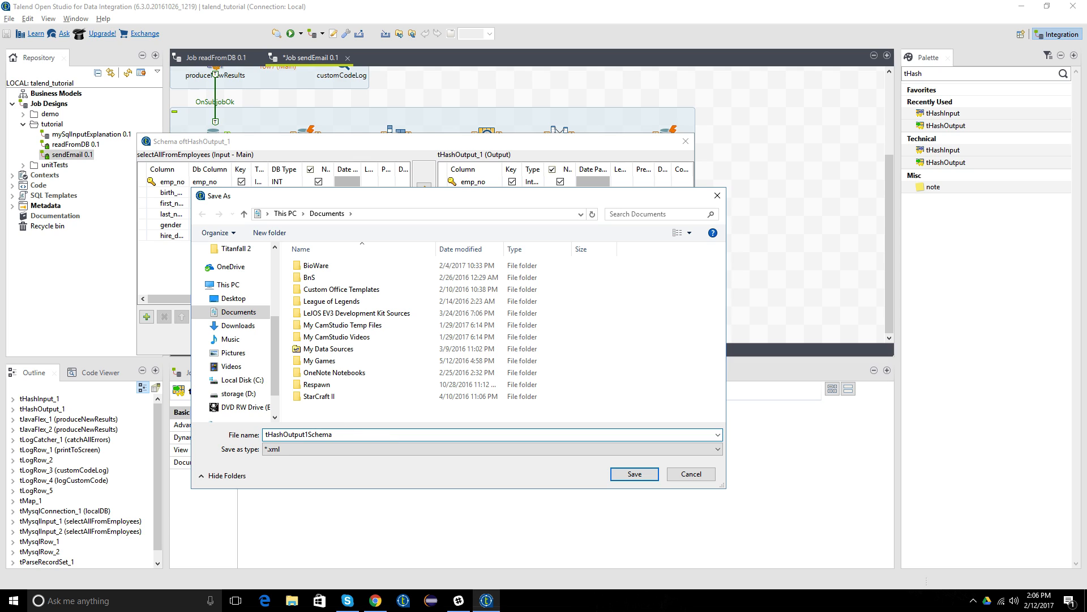
pyautogui.click(635, 474)
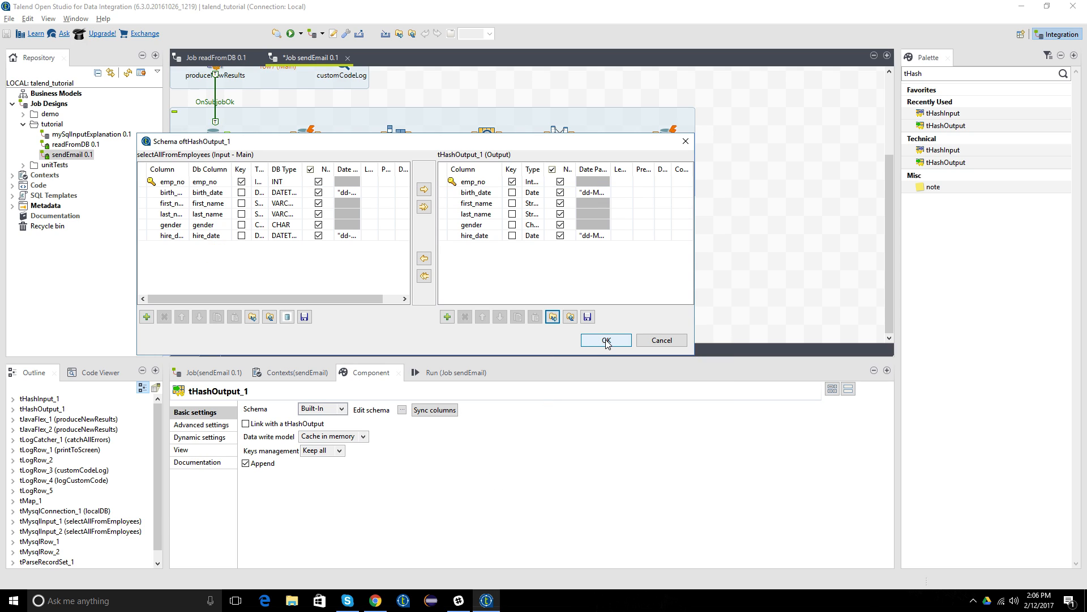
pyautogui.click(666, 342)
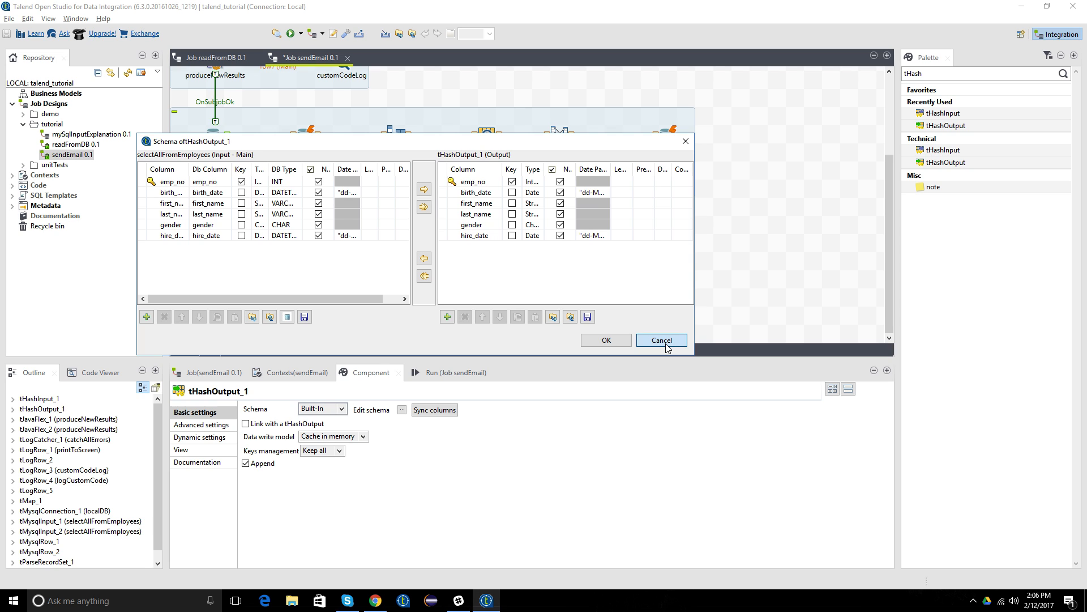
# - Import tHashOutput1Schema.xml from Documents as the schema of tHashInput_1 and accept it
pyautogui.click(215, 315)
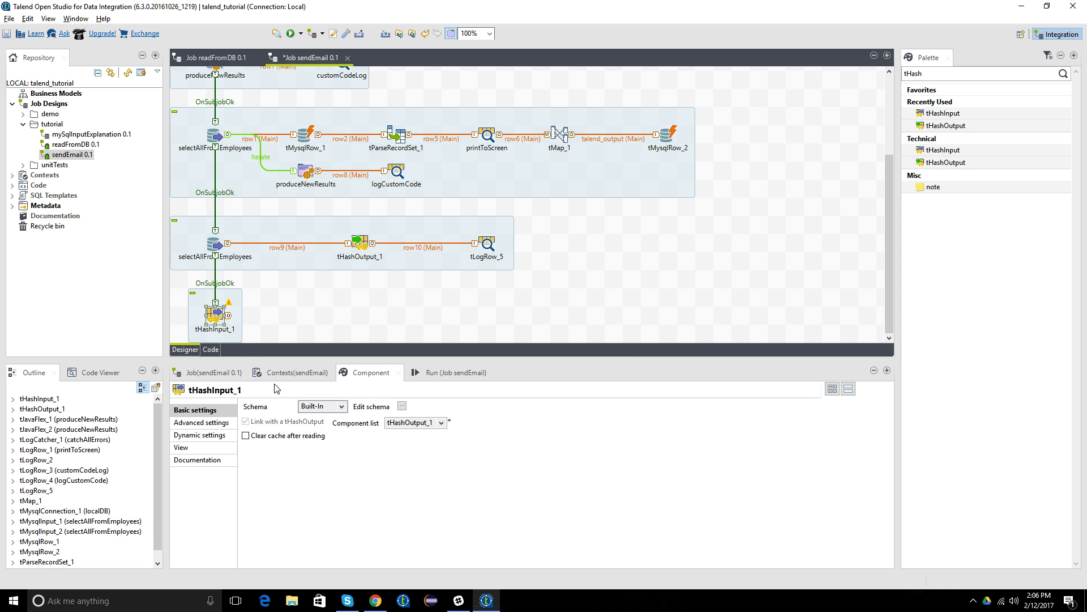
pyautogui.click(402, 406)
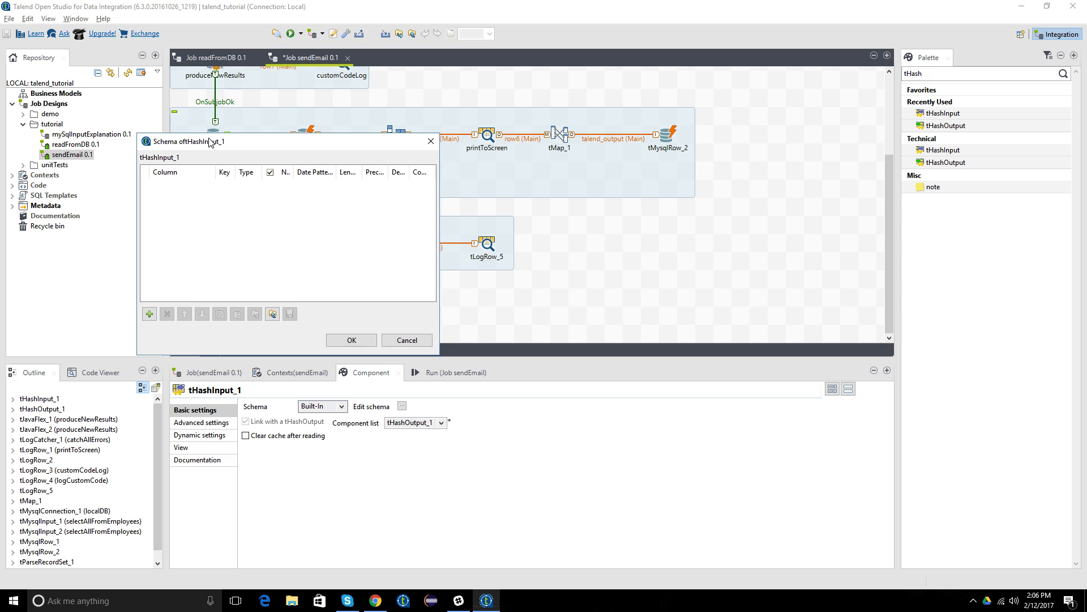
pyautogui.moveTo(210, 143); pyautogui.dragTo(445, 221)
pyautogui.click(498, 415)
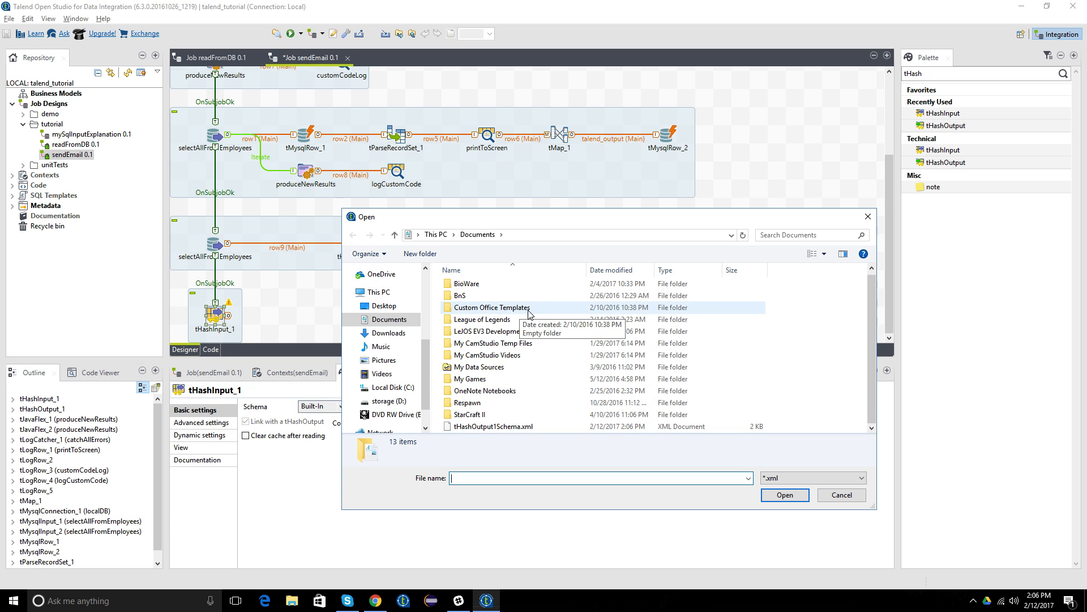
pyautogui.click(514, 428)
pyautogui.click(761, 500)
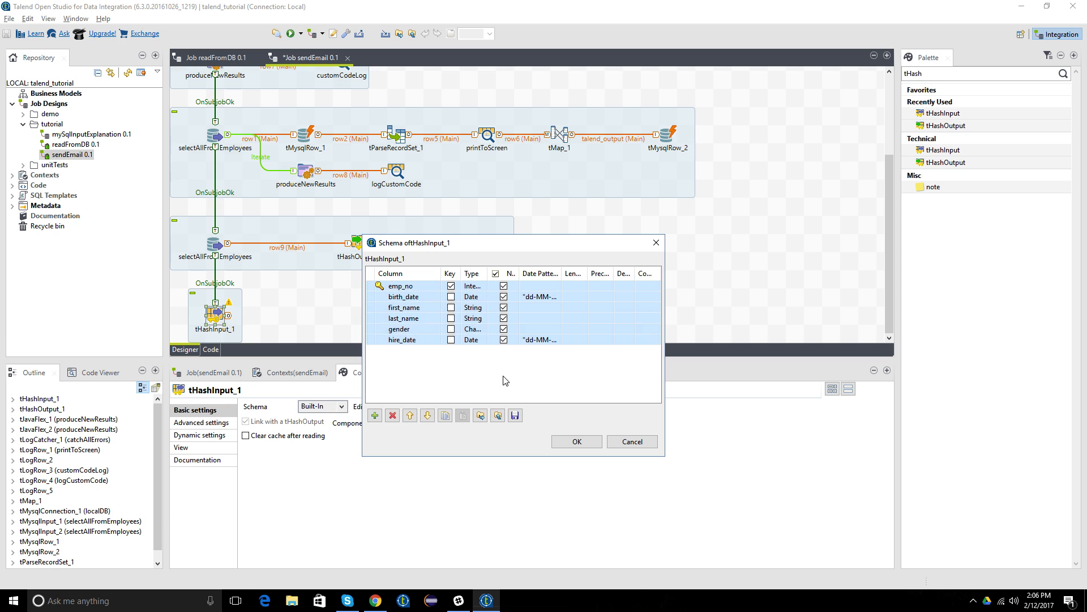
pyautogui.click(575, 443)
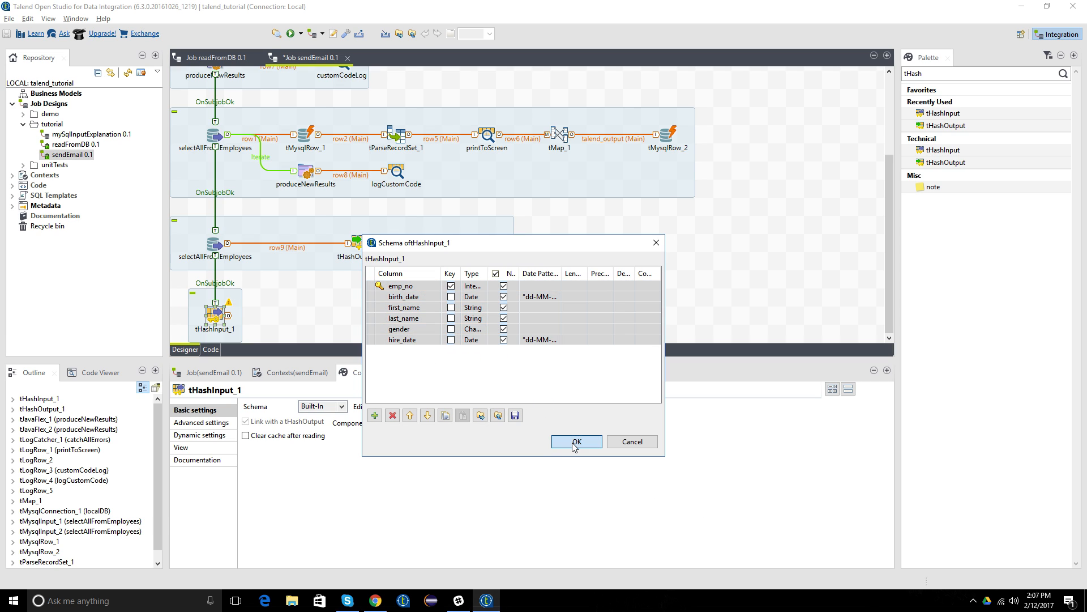
# - Save the sendEmail job and place a tLogRow component from the palette beside tHashInput_1
pyautogui.click(377, 315)
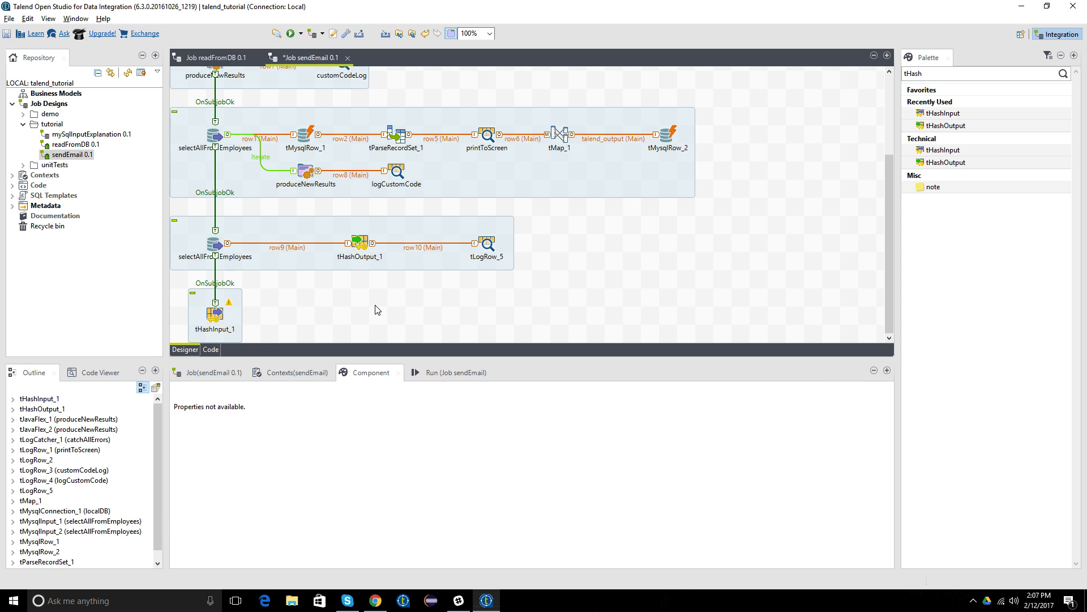
pyautogui.hotkey('ctrl', 's')
pyautogui.moveTo(928, 73); pyautogui.dragTo(894, 77)
pyautogui.write('tLog')
pyautogui.press('Return')
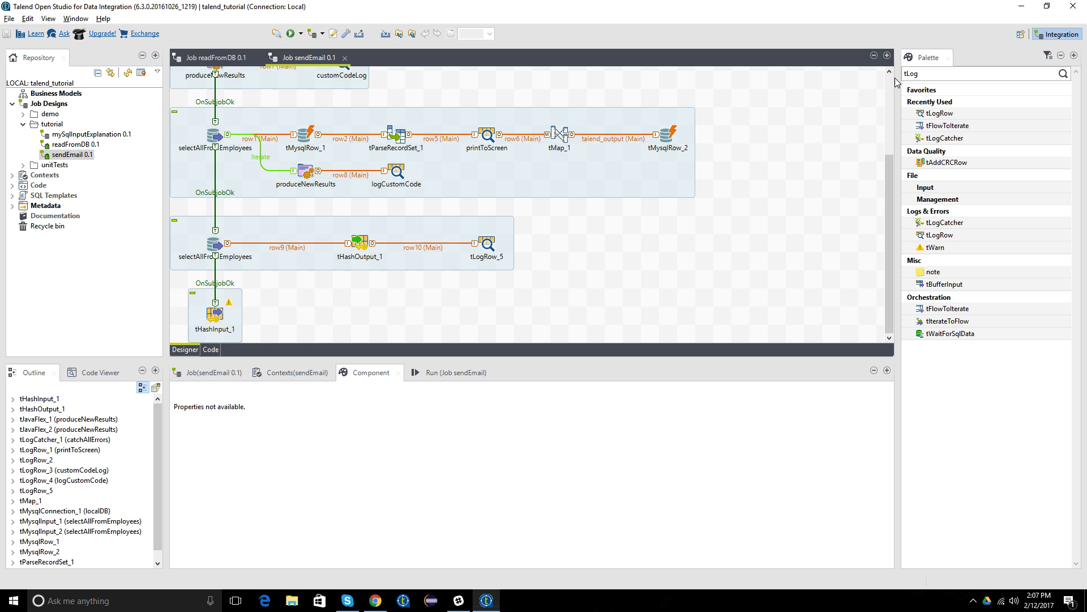
pyautogui.click(341, 315)
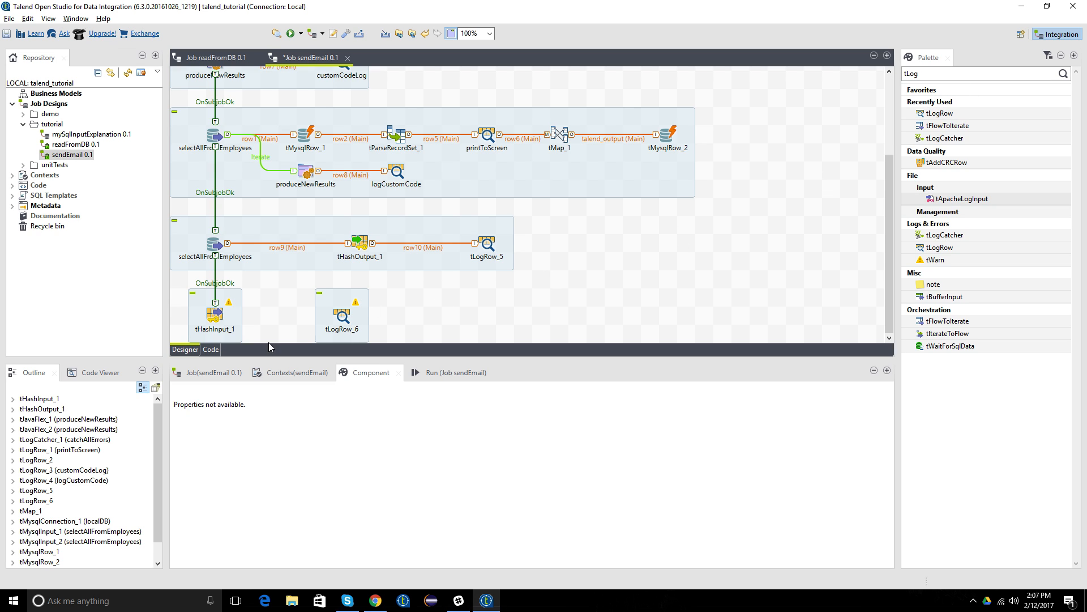
# - Set the label format of the new tLogRow_6 component to tLogFromMemory
pyautogui.click(197, 450)
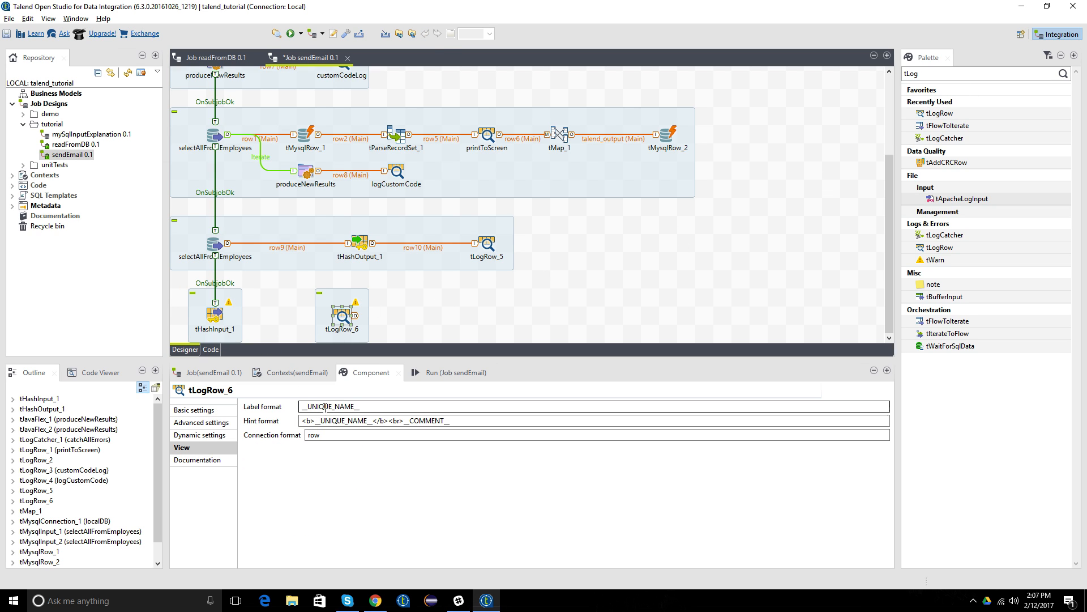
pyautogui.doubleClick(345, 406)
pyautogui.write('t')
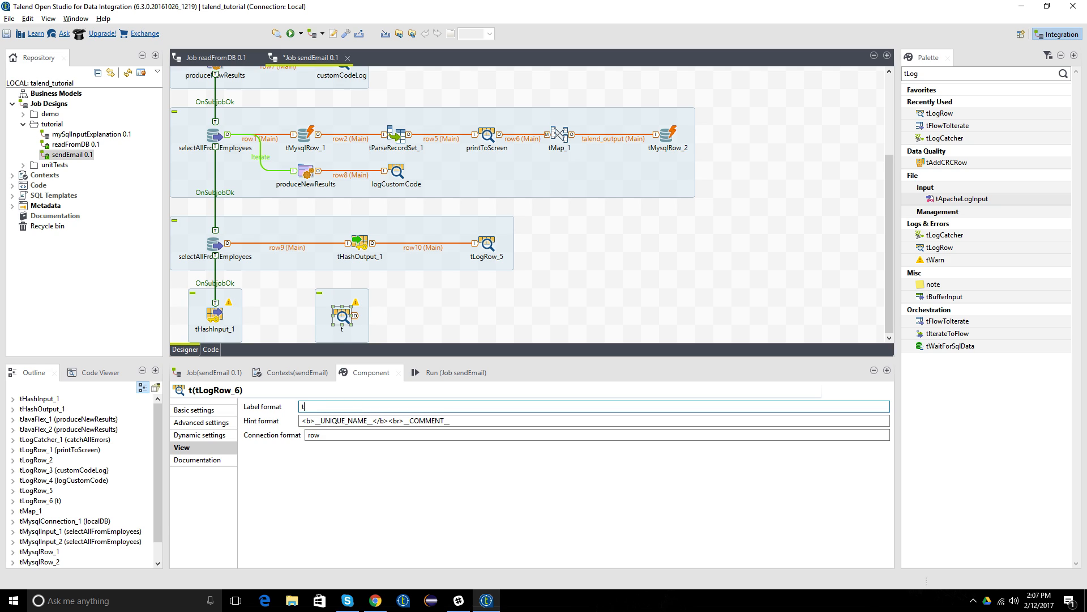
pyautogui.write('LogFromMemory')
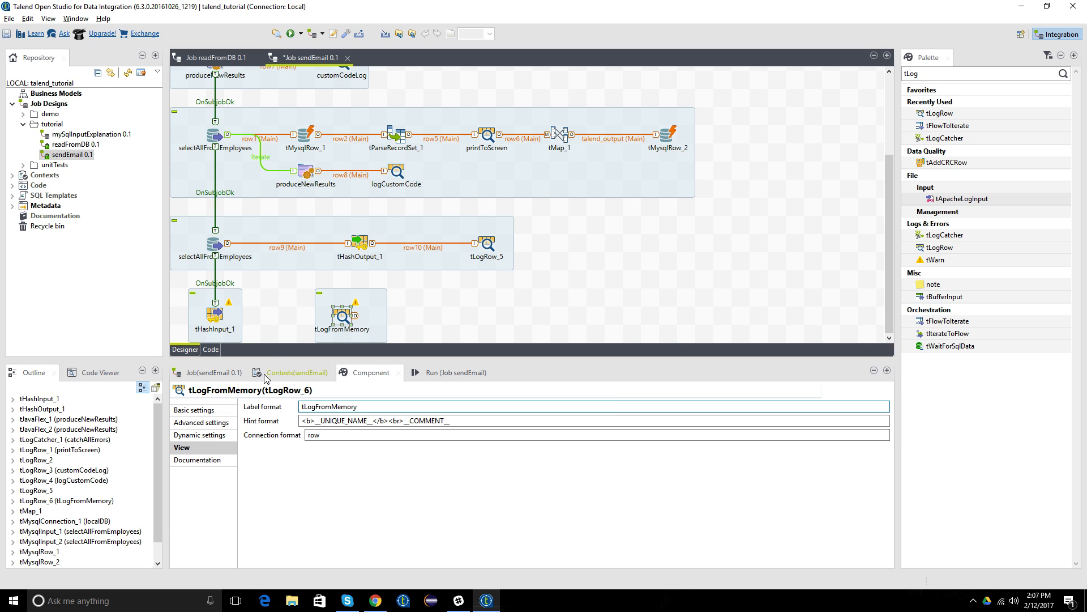
pyautogui.click(279, 313)
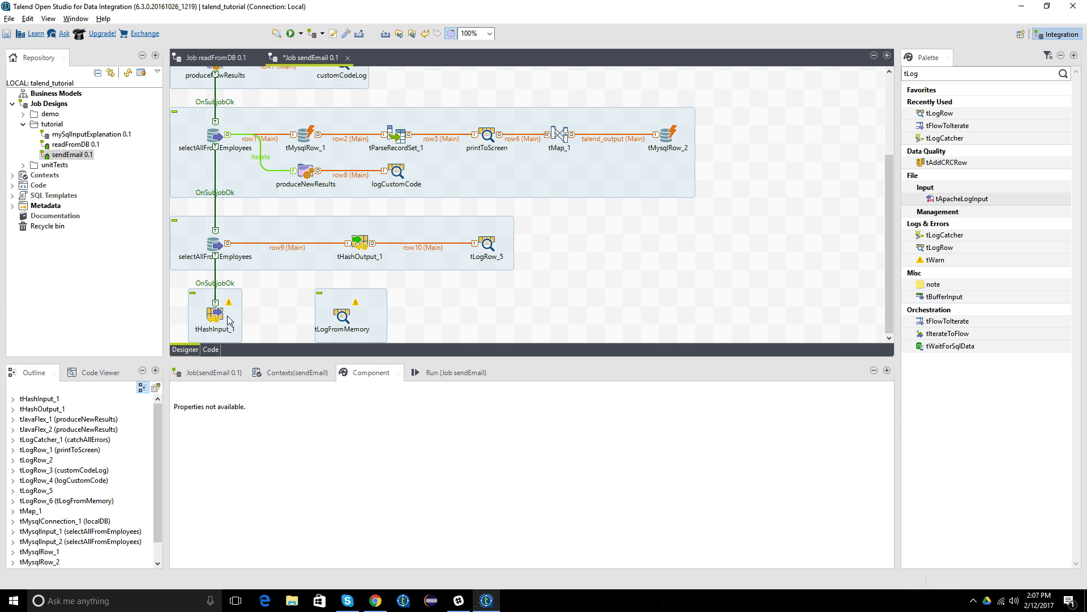
# - Connect tHashInput_1 to tLogFromMemory with a Main row link
pyautogui.click(215, 313)
pyautogui.rightClick(219, 313)
pyautogui.moveTo(263, 323)
pyautogui.click(399, 321)
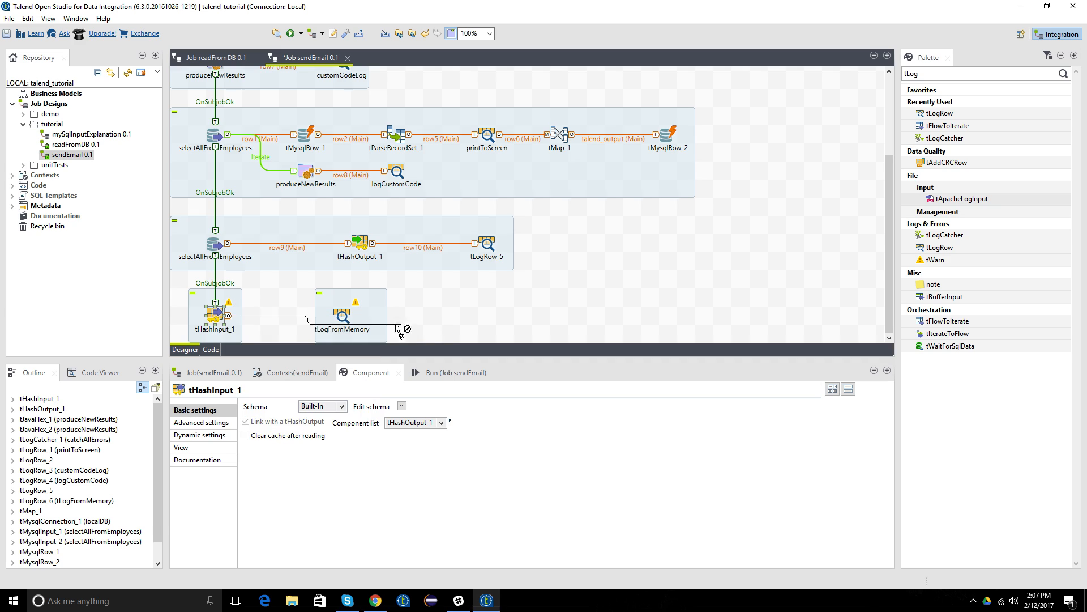
pyautogui.click(341, 315)
pyautogui.click(413, 331)
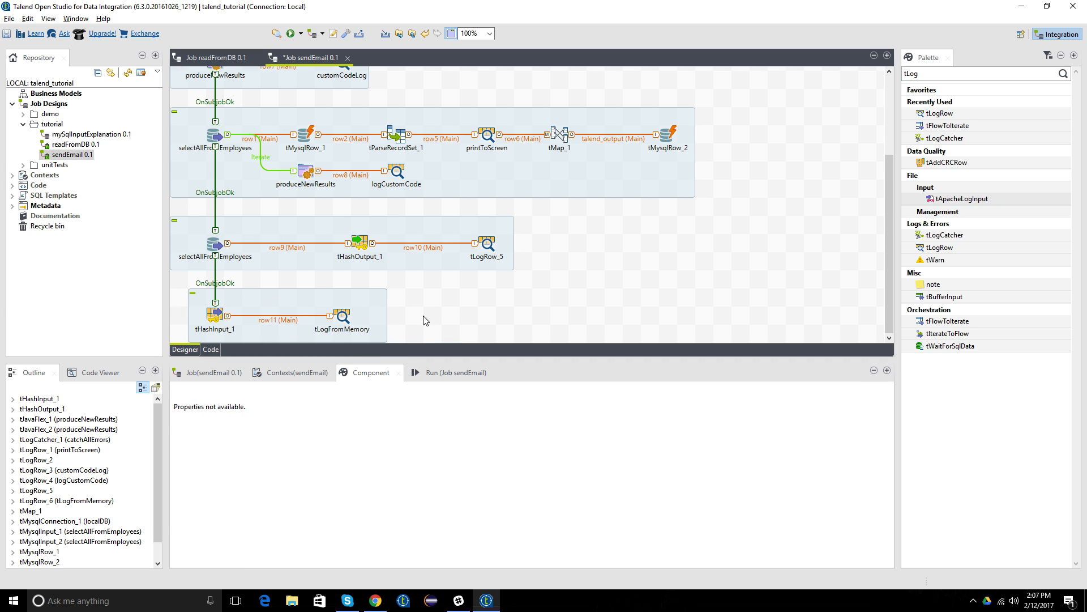
# - Check the basic settings of tLogRow_5 and save the sendEmail job
pyautogui.click(488, 244)
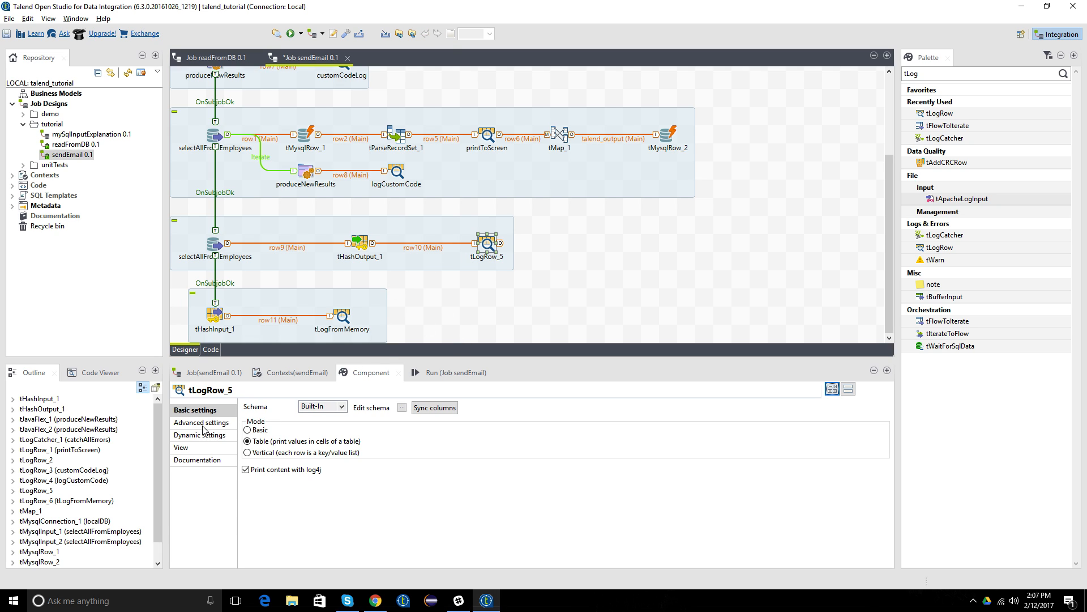
pyautogui.click(428, 315)
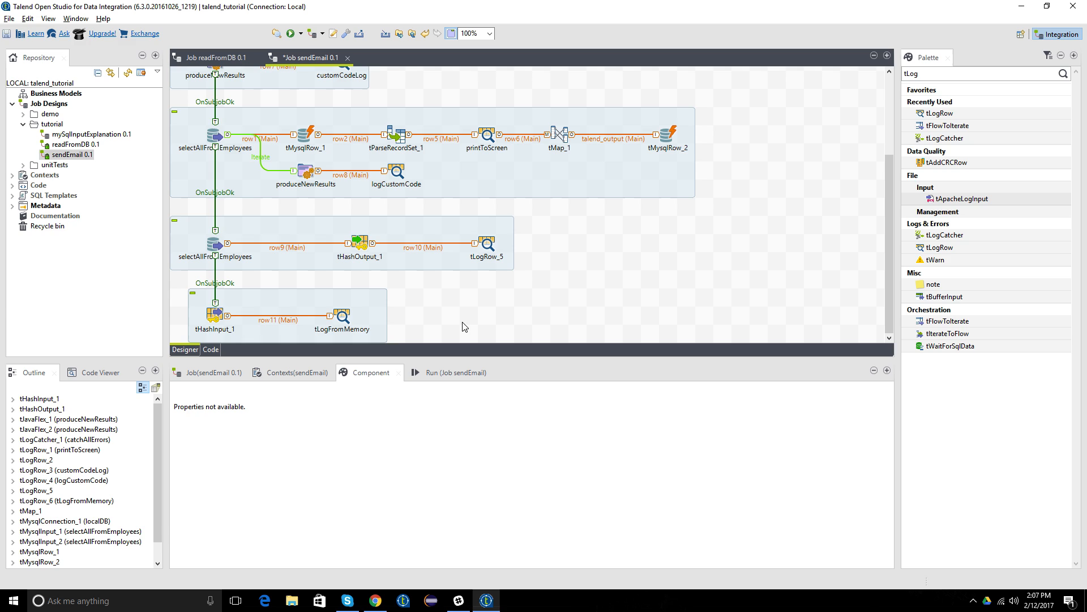
pyautogui.hotkey('ctrl', 's')
# - Switch to MAMP, get the Apache and MySQL servers started, and close its window
pyautogui.press('super')
pyautogui.write('xampp')
pyautogui.press('Return')
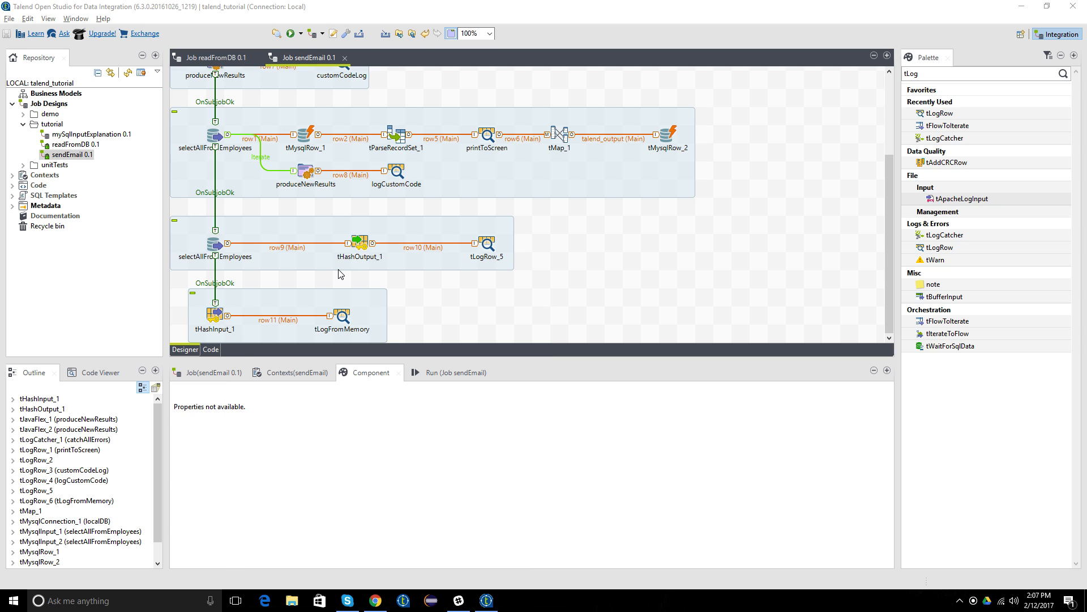
pyautogui.click(288, 178)
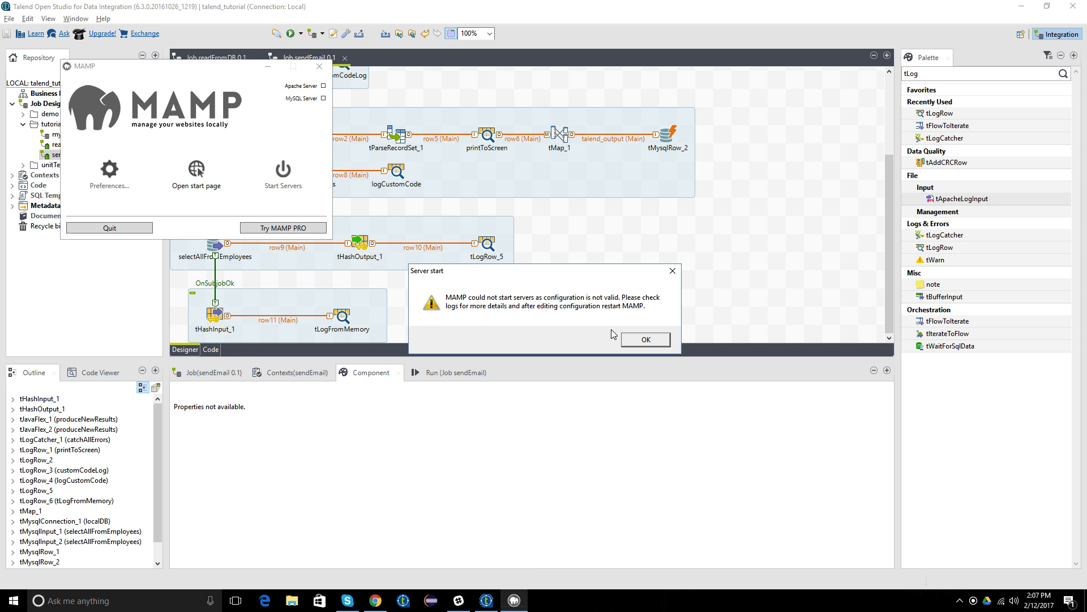
pyautogui.click(635, 340)
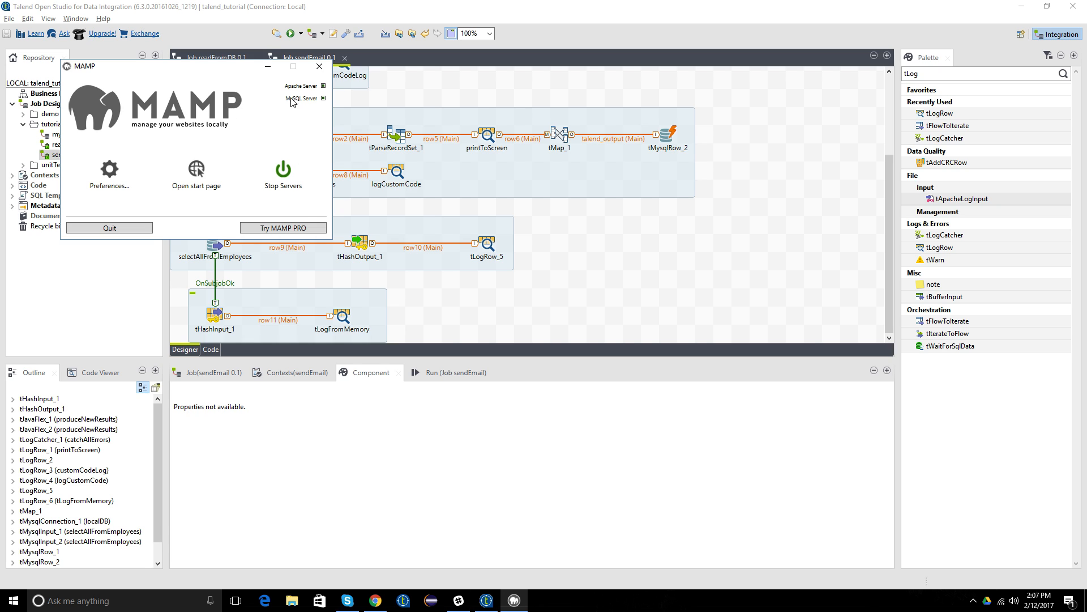
pyautogui.click(320, 66)
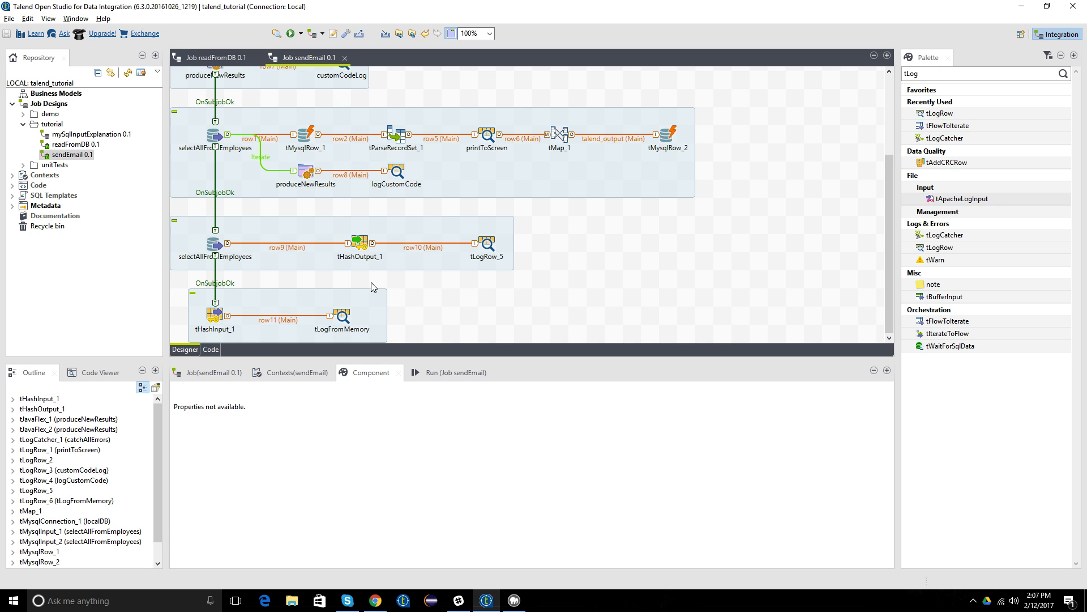
# - Run the sendEmail job from the repository and kill the execution while the first selectAllFromEmployees subjob is processing
pyautogui.rightClick(69, 155)
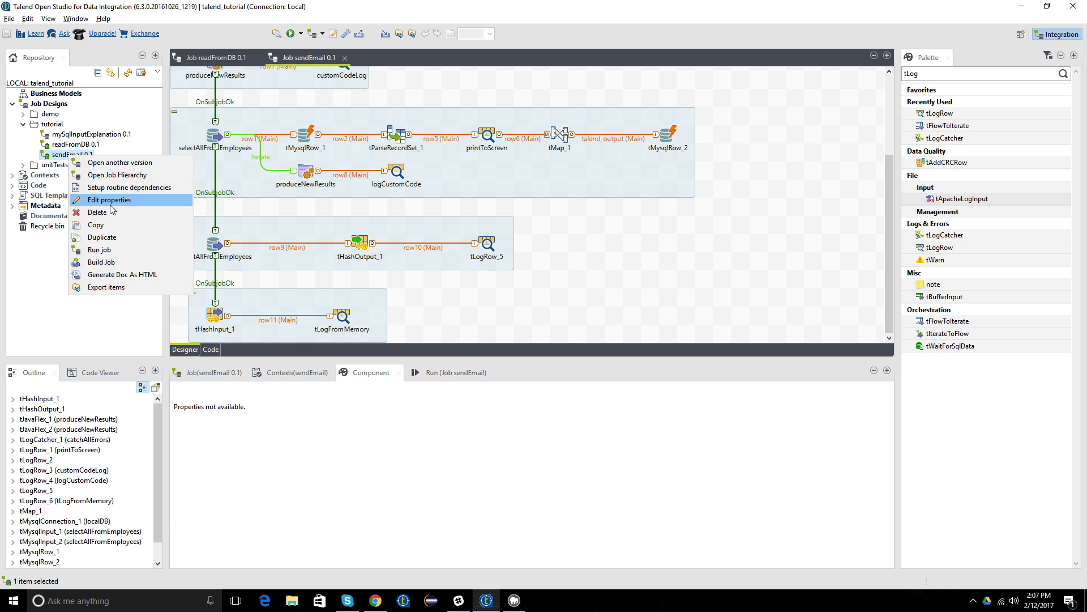
pyautogui.click(107, 250)
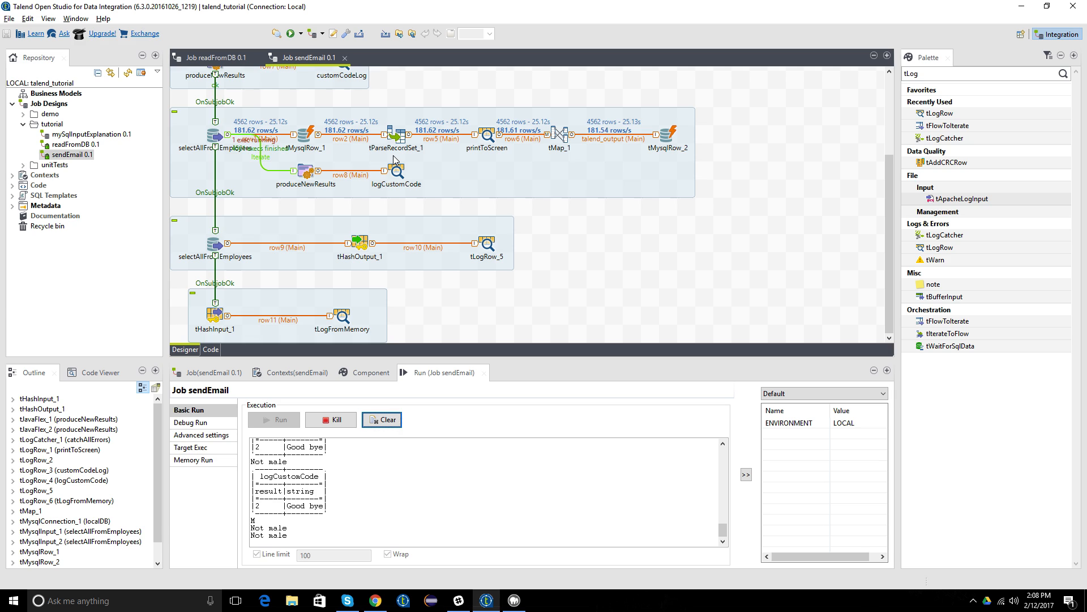
pyautogui.click(338, 421)
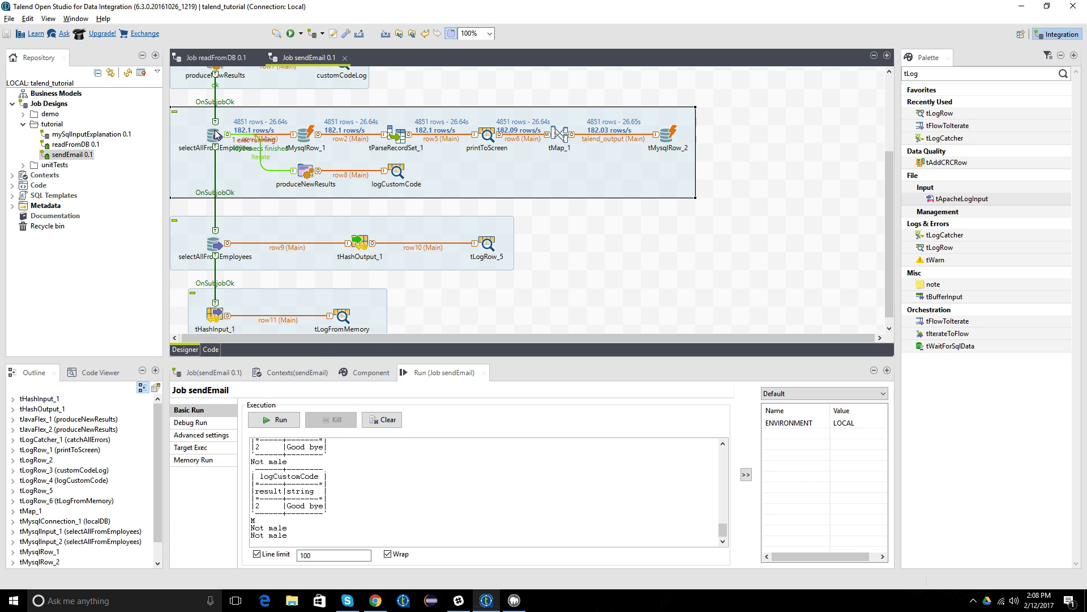
# - Delete the OnSubjobOk links before and after the subjob that contains tMysqlRow_1 and tMap_1
pyautogui.click(216, 104)
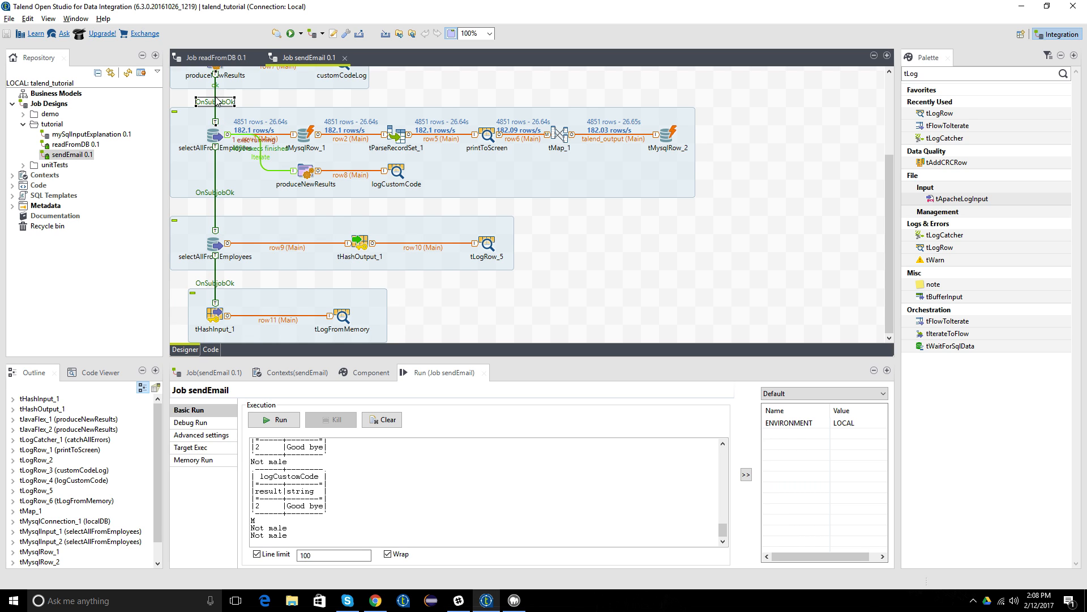
pyautogui.press('Delete')
pyautogui.click(226, 193)
pyautogui.press('Delete')
# - Move the unlinked subjob with tMysqlRow_1 and tMap_1 away from the trigger line and deactivate all its components
pyautogui.click(229, 179)
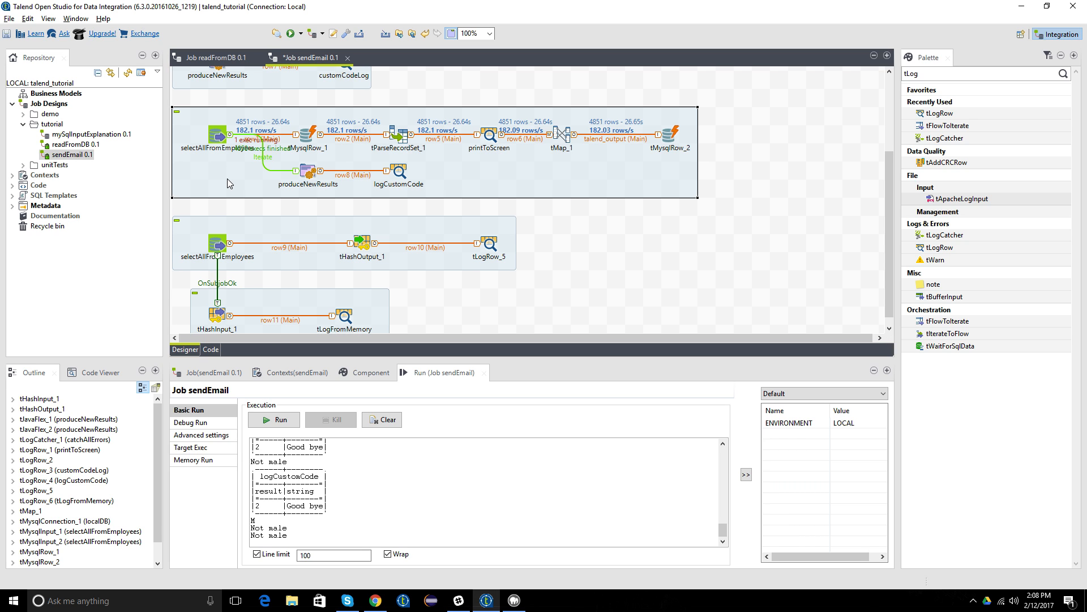
pyautogui.moveTo(230, 179); pyautogui.dragTo(348, 179)
pyautogui.scroll(3, 255, 119)
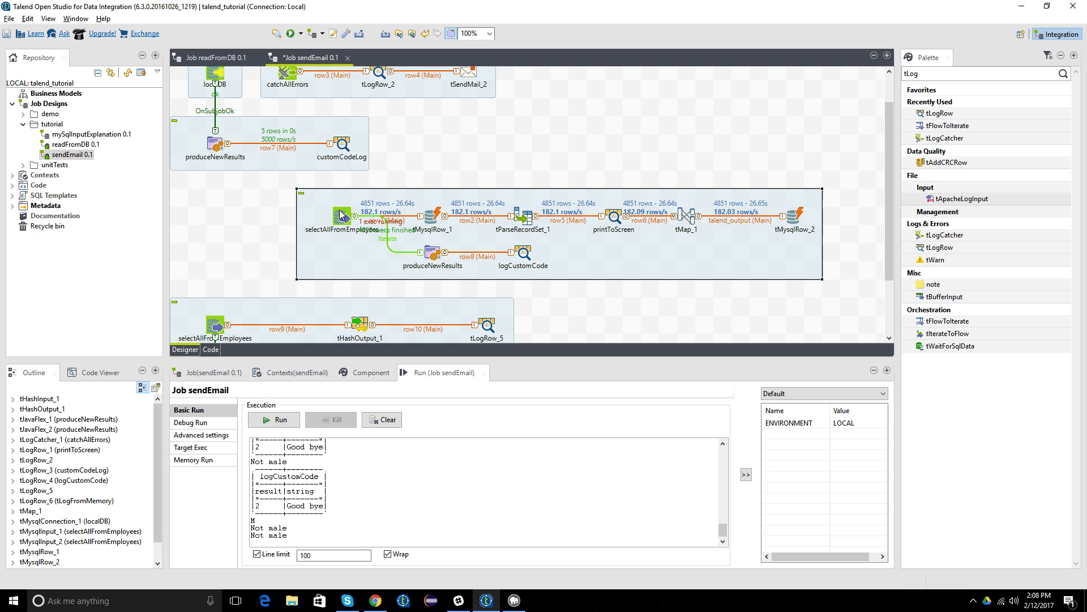
pyautogui.moveTo(260, 176); pyautogui.dragTo(839, 290)
pyautogui.rightClick(432, 212)
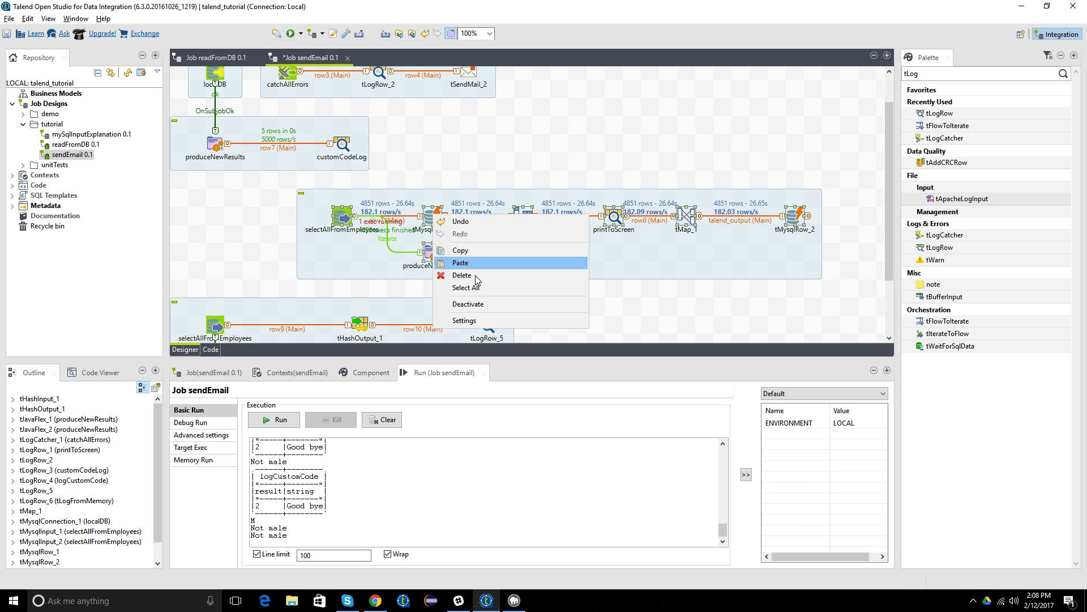
pyautogui.click(470, 304)
# - Connect the produceNewResults component of the customCodeLog subjob to the selectAllFromEmployees component feeding tHashOutput_1 with an On Subjob Ok trigger
pyautogui.rightClick(220, 150)
pyautogui.moveTo(244, 162)
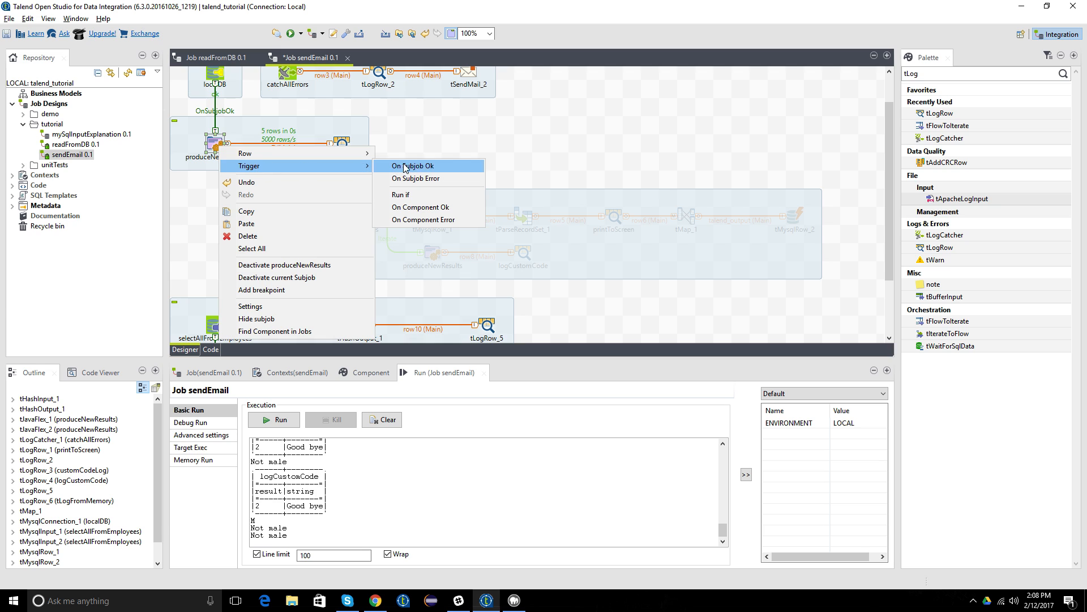
pyautogui.click(430, 163)
pyautogui.click(215, 326)
pyautogui.scroll(-3, 269, 265)
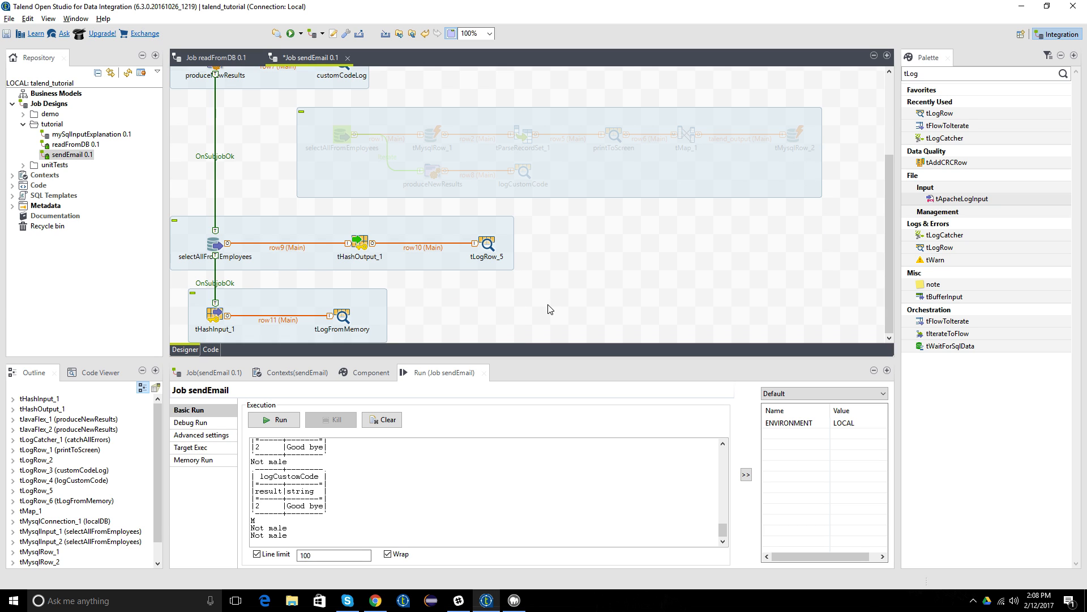
# - Save and run the sendEmail job, and review the logged employee rows and the line limit in the run console
pyautogui.hotkey('ctrl', 's')
pyautogui.click(276, 426)
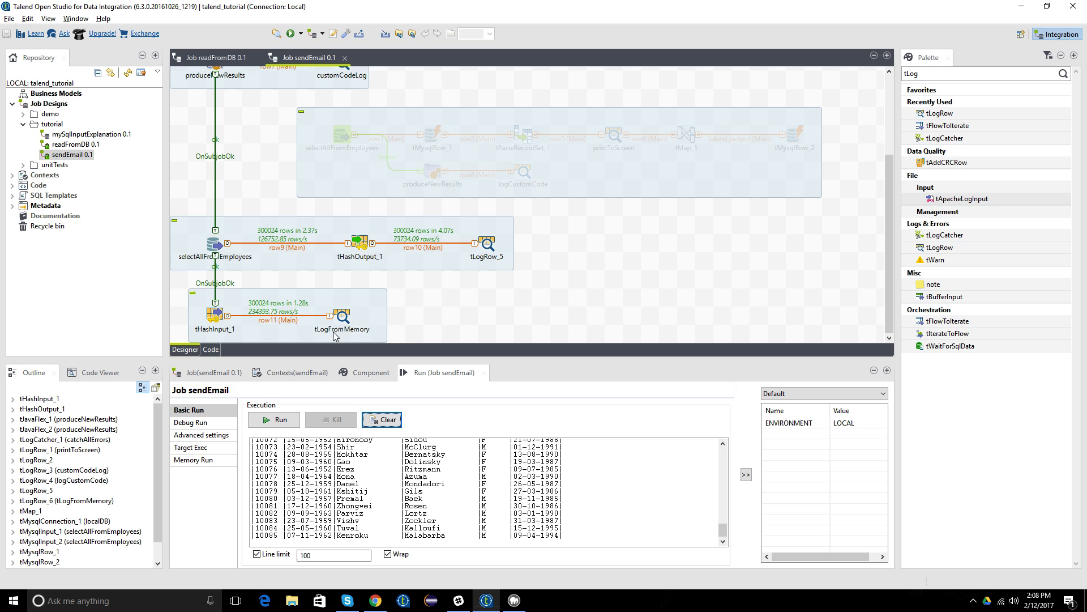
pyautogui.scroll(20, 349, 521)
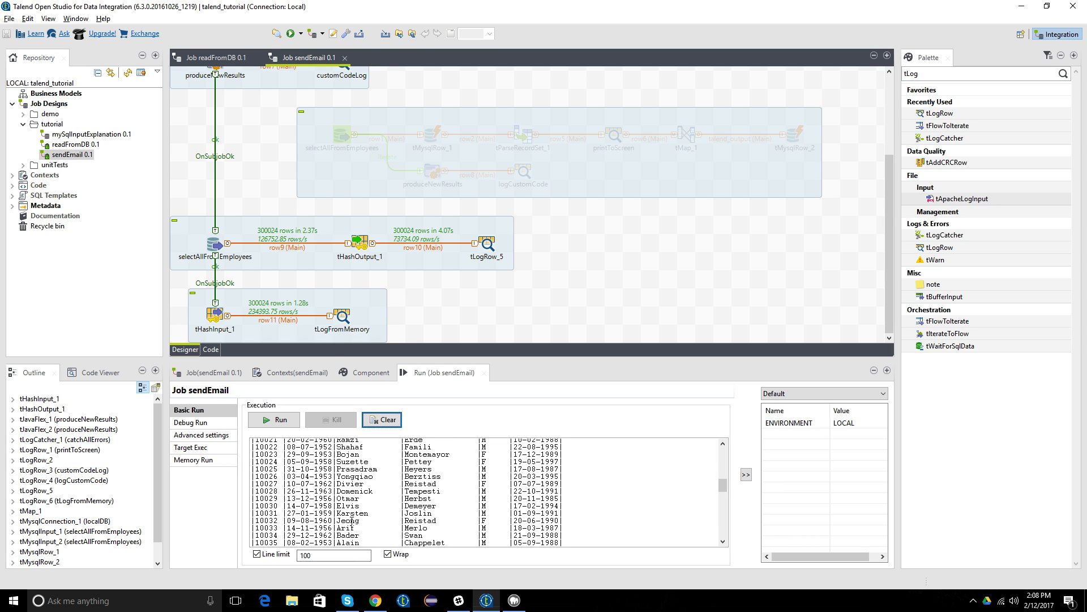
pyautogui.scroll(3, 352, 521)
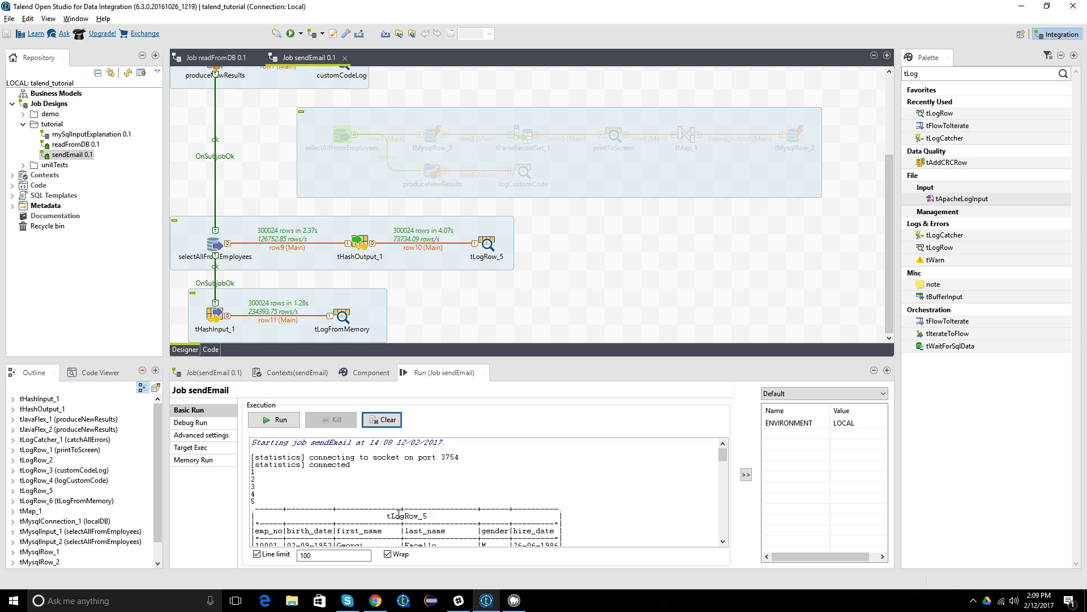
pyautogui.scroll(-20, 355, 485)
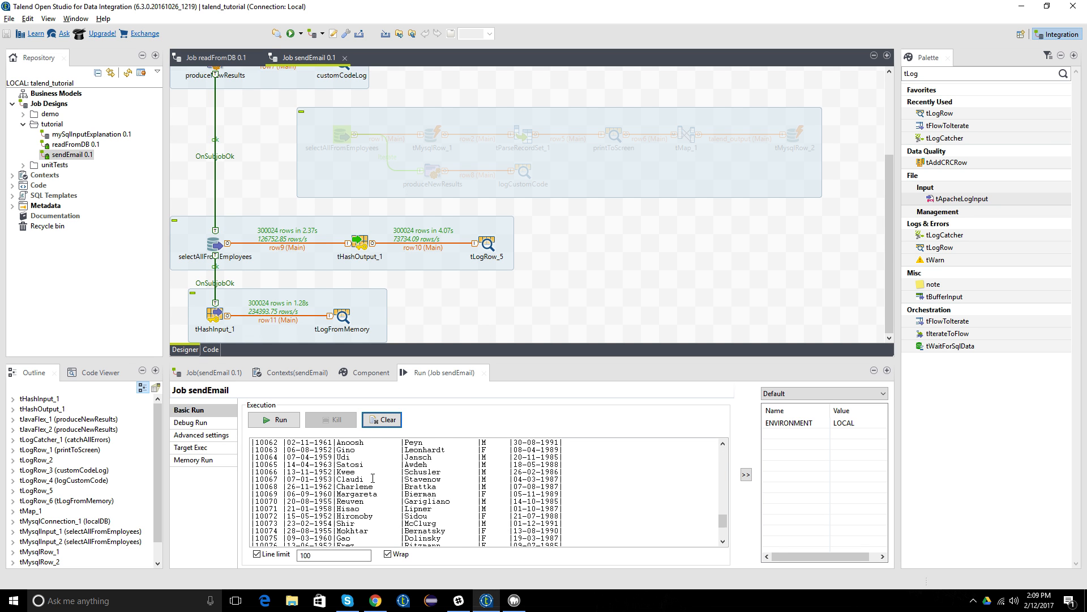
pyautogui.click(325, 555)
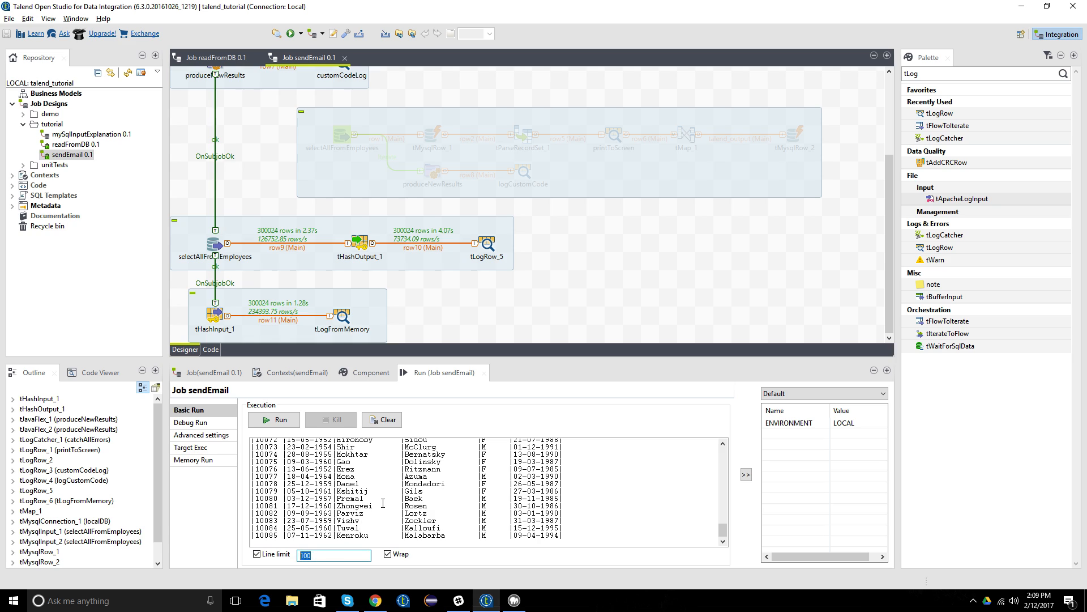
pyautogui.click(344, 315)
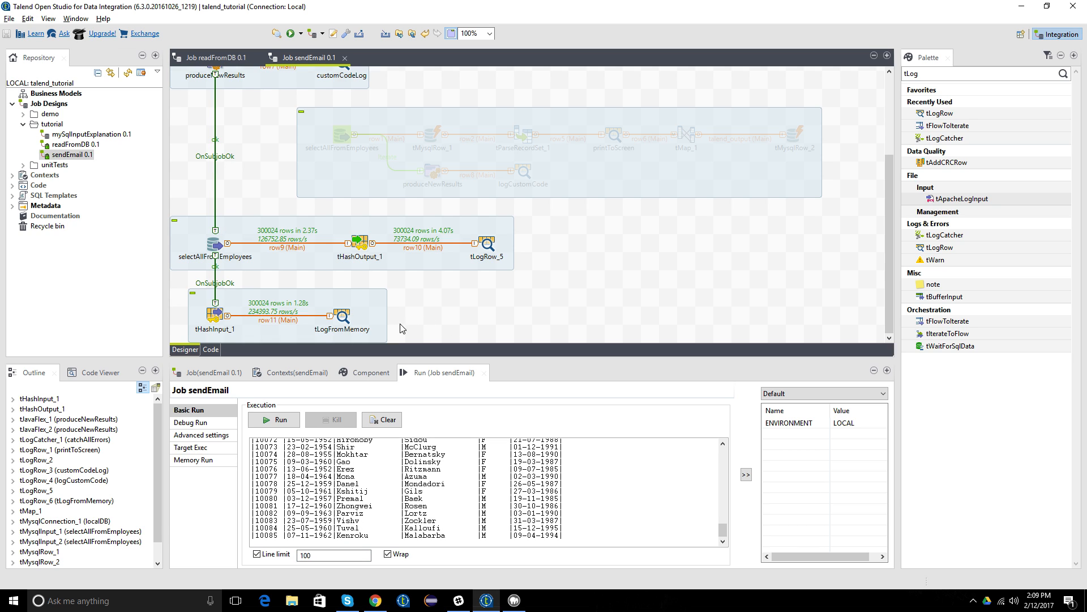
pyautogui.click(214, 318)
pyautogui.click(444, 301)
pyautogui.scroll(3, 480, 287)
pyautogui.scroll(-3, 481, 287)
pyautogui.hotkey('alt', 'z')
pyautogui.hotkey('alt', 'F9')
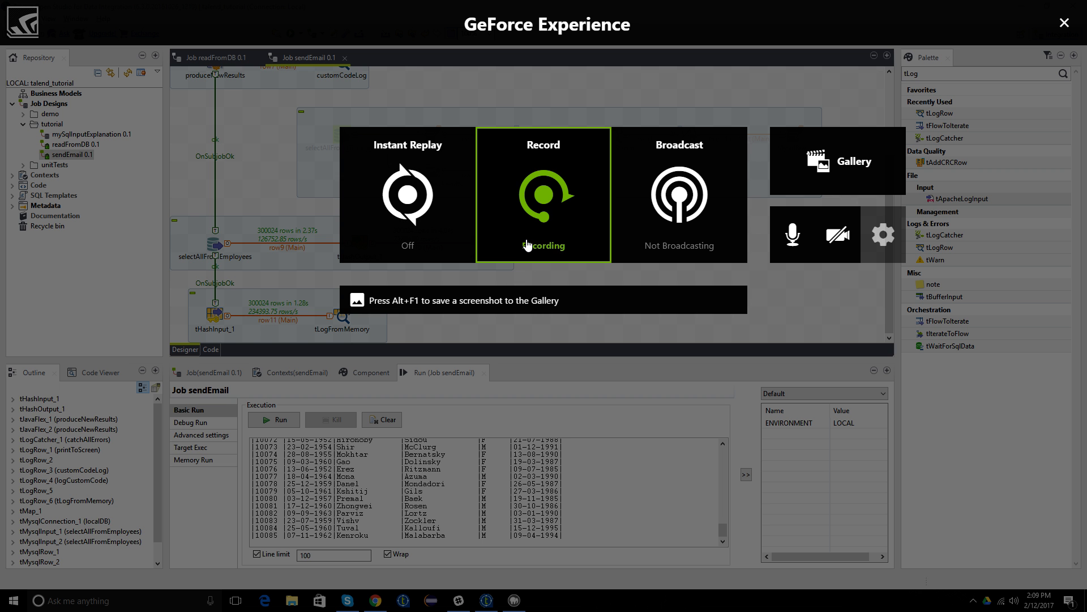